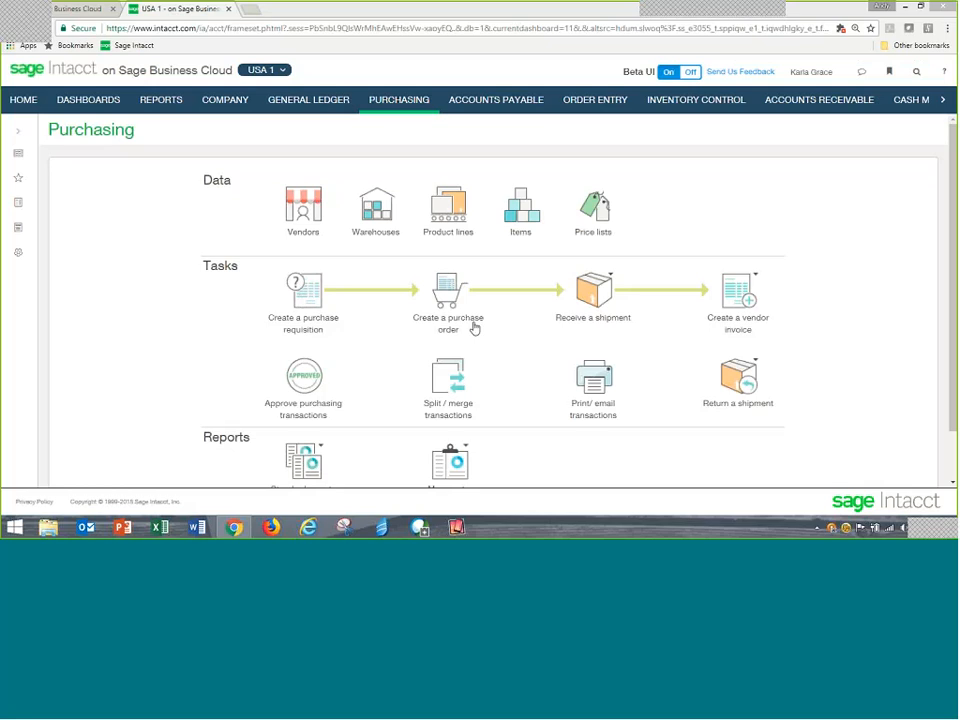
Step: Examine the purchasing workflow tasks, including the shipment receiving and vendor invoice options, and the purchasing reports
click(604, 310)
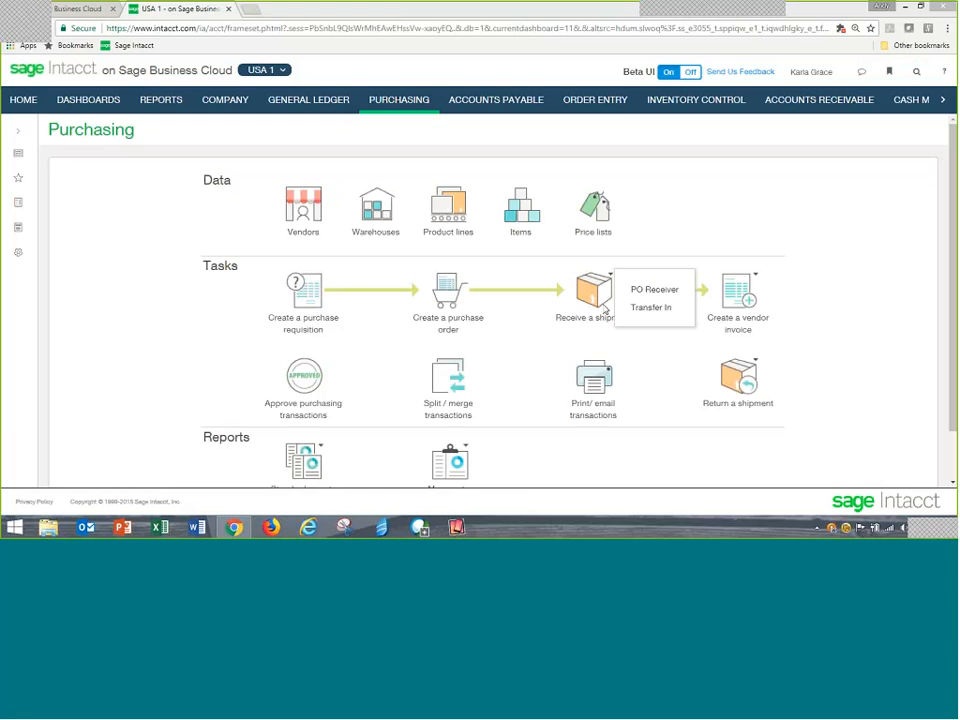
mouse_move(735, 305)
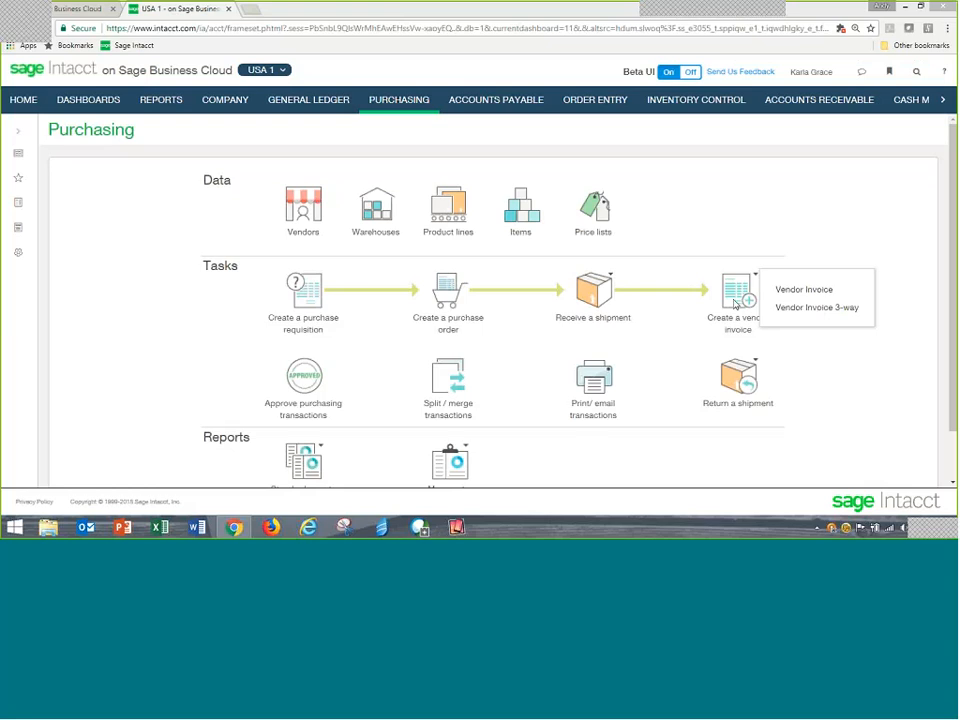
click(597, 300)
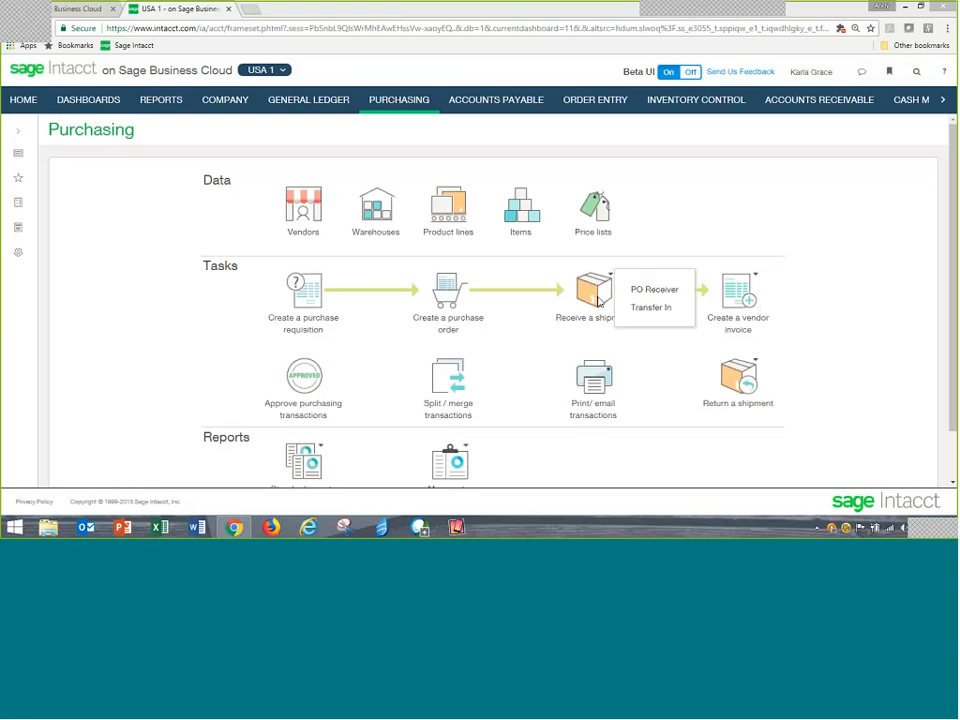
click(180, 233)
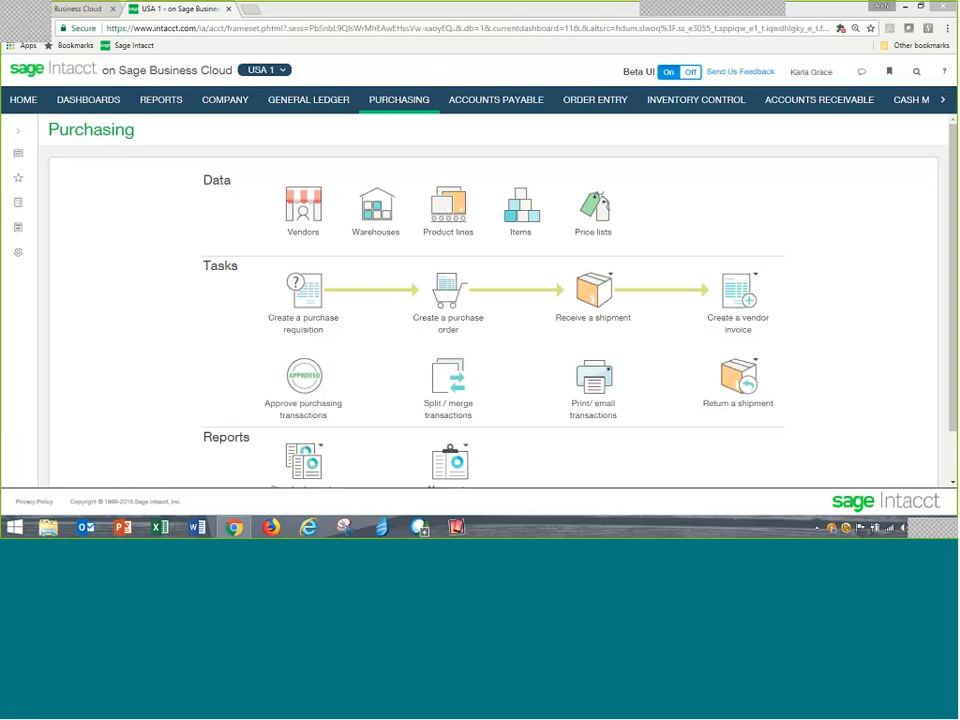
scroll(250, 430, down, 1)
click(319, 391)
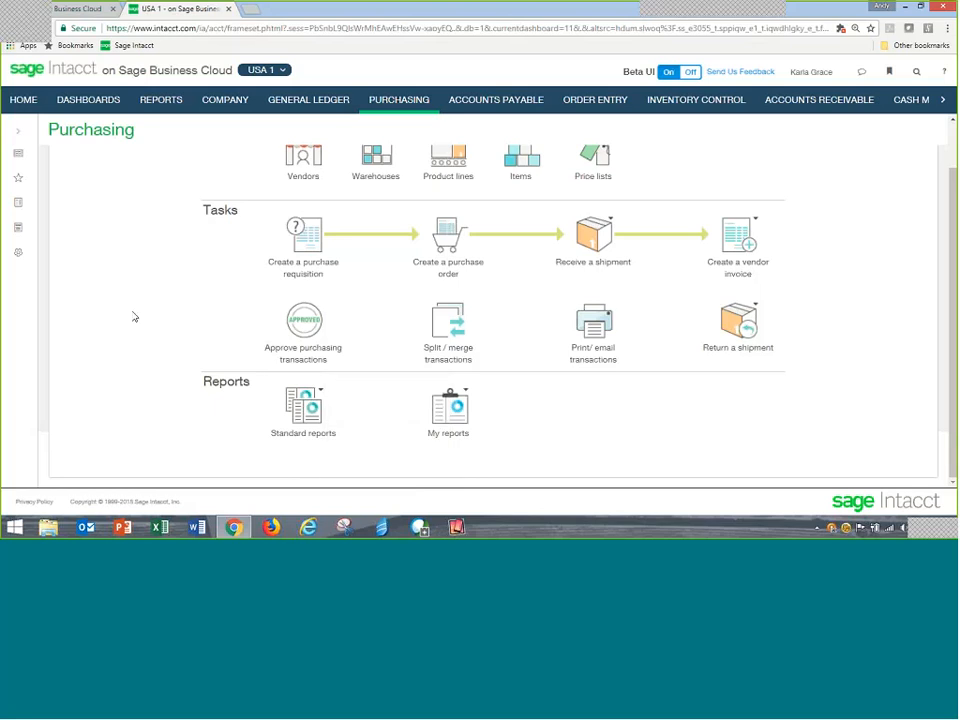
scroll(130, 320, up, 1)
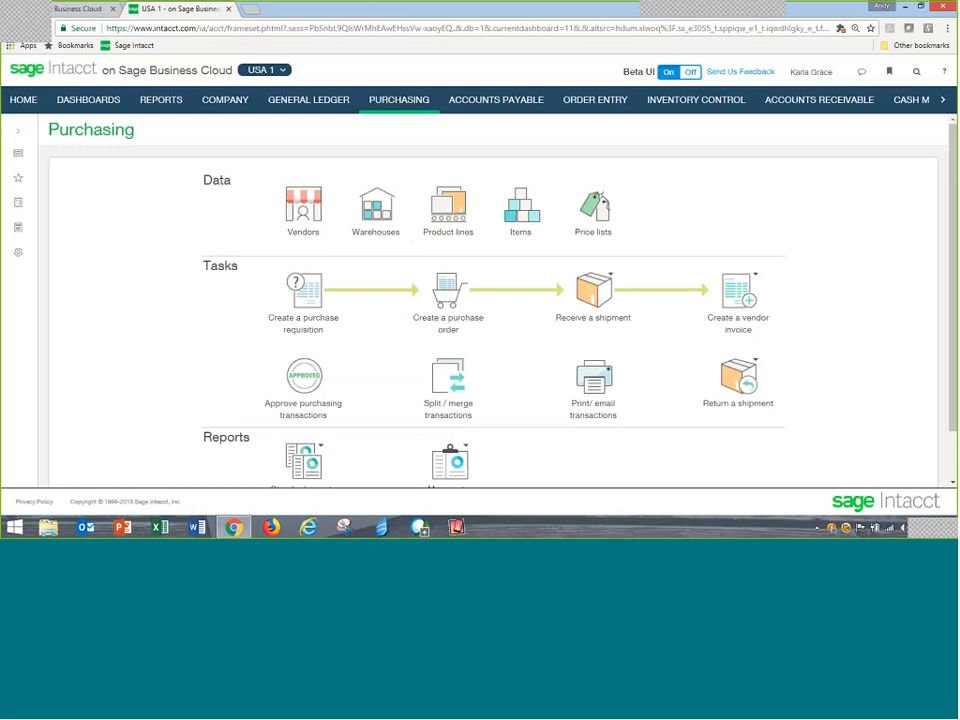
Step: Review the Procurement dashboard's inventory valuation, vendor aging, physical inventory and top operating expenses components
click(90, 104)
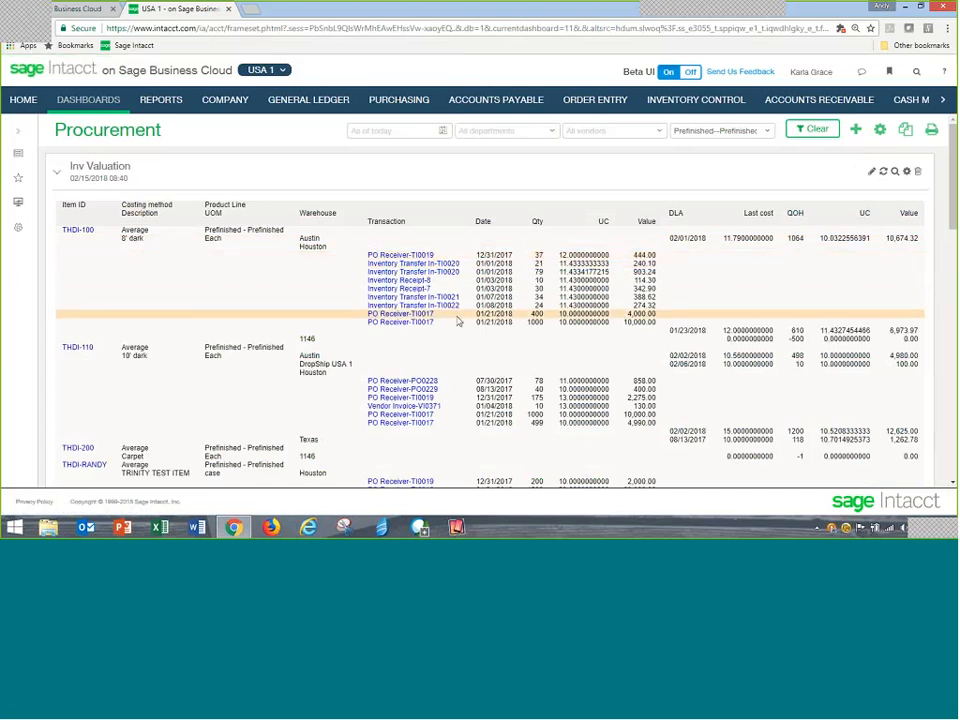
scroll(458, 320, down, 2)
scroll(458, 320, down, 3)
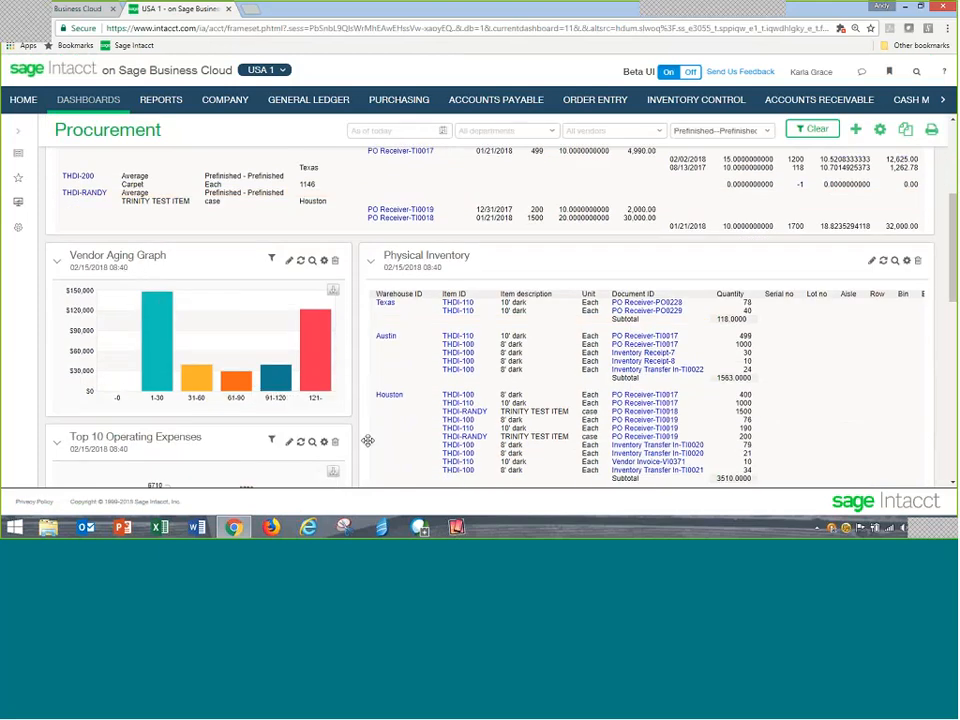
mouse_move(318, 351)
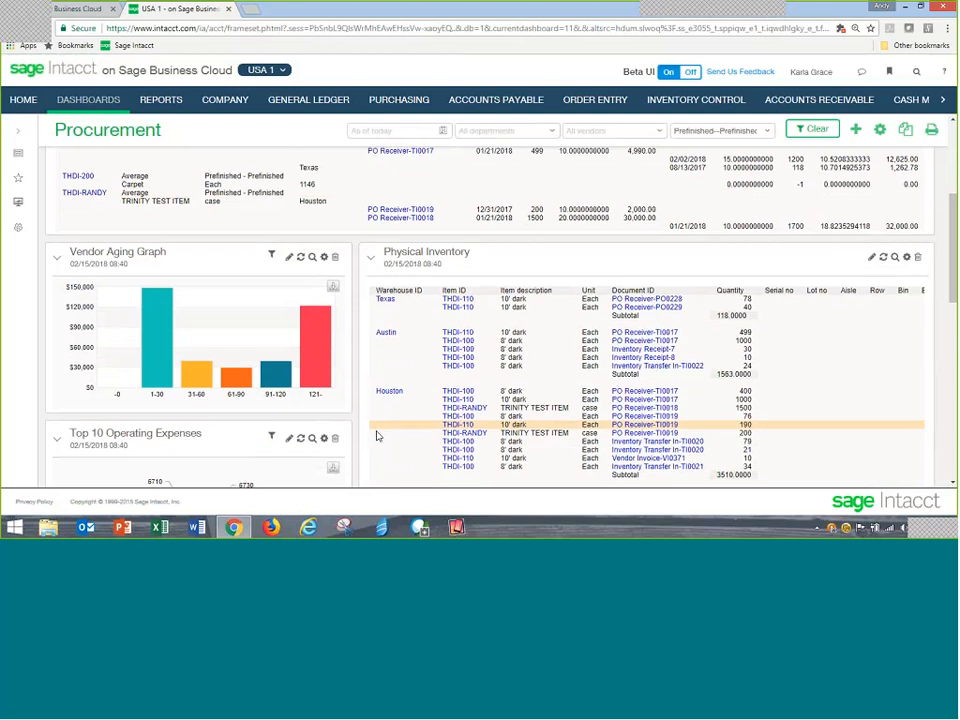
scroll(377, 436, down, 2)
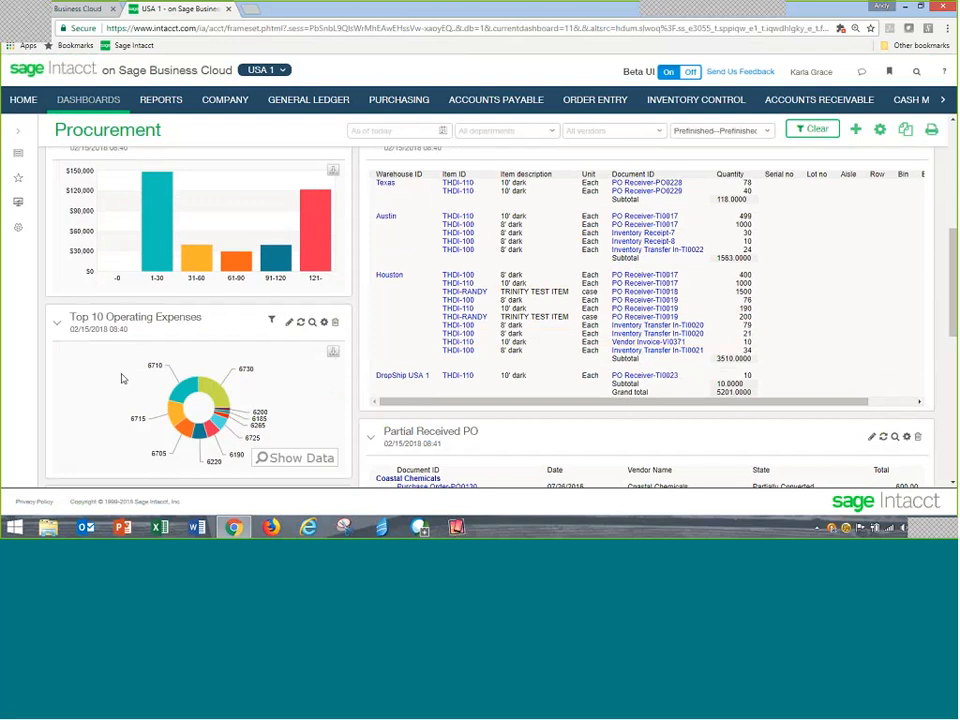
mouse_move(222, 402)
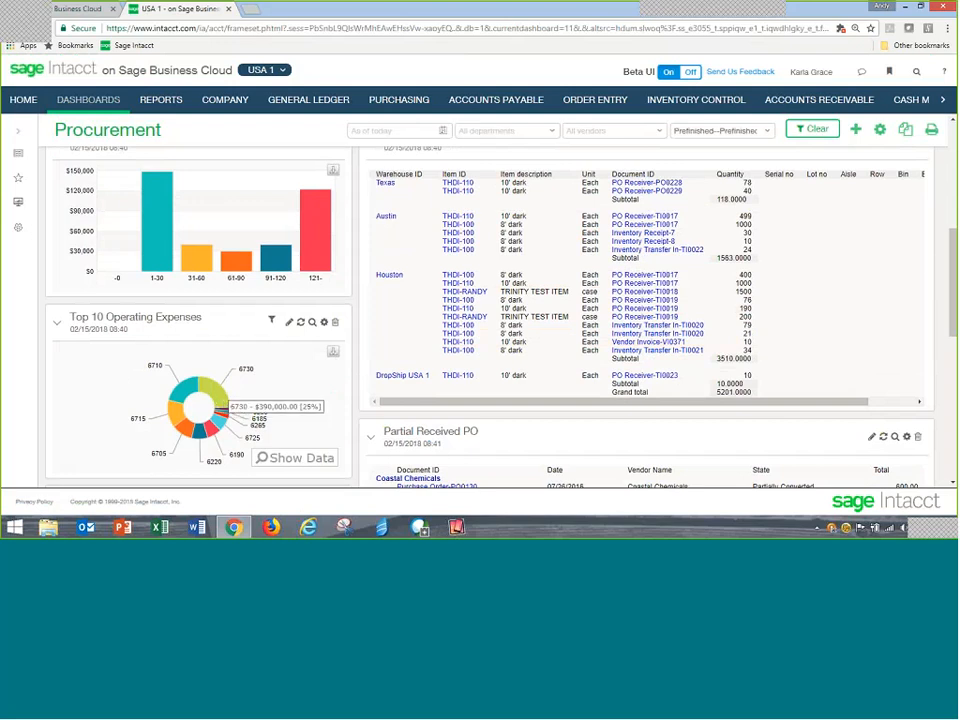
scroll(375, 170, up, 10)
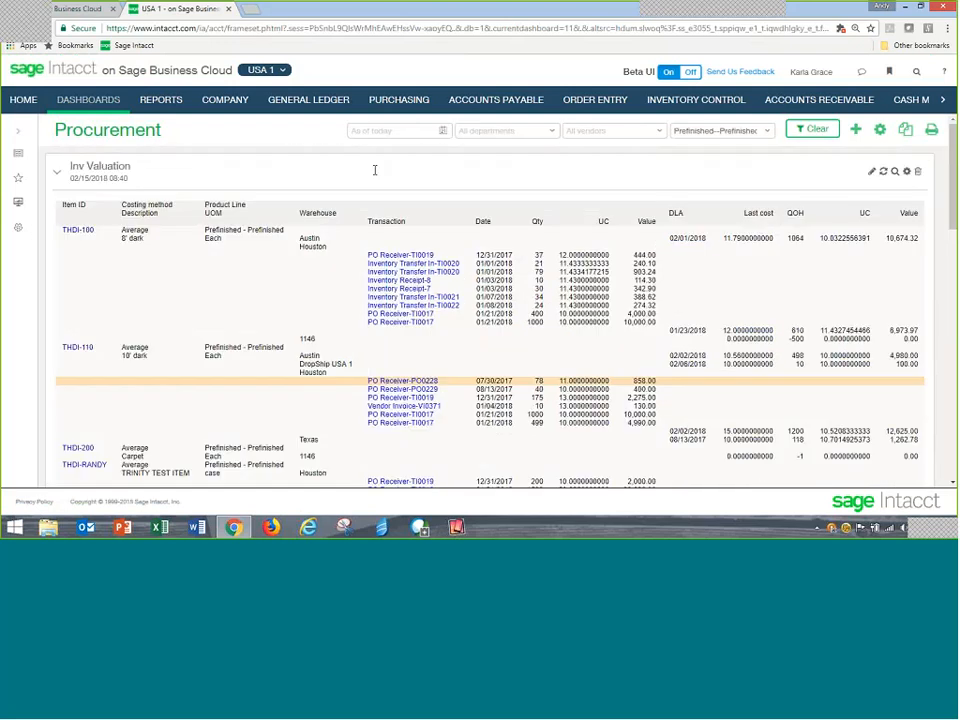
Step: Start a new purchase order in Purchasing and choose 20001--Supplies & Services as its vendor
click(389, 108)
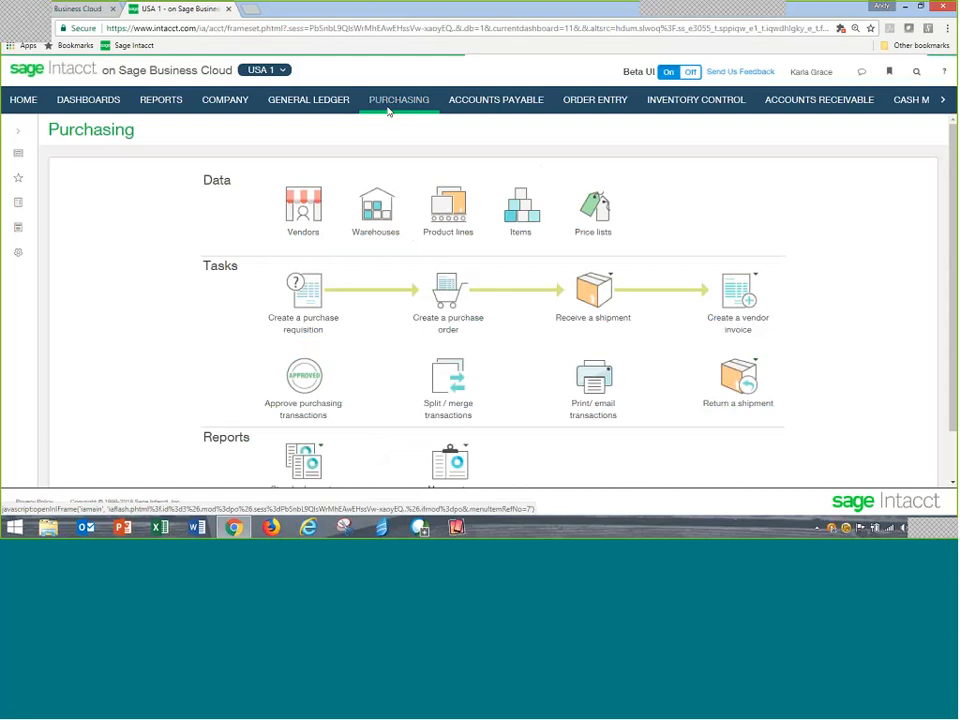
click(448, 293)
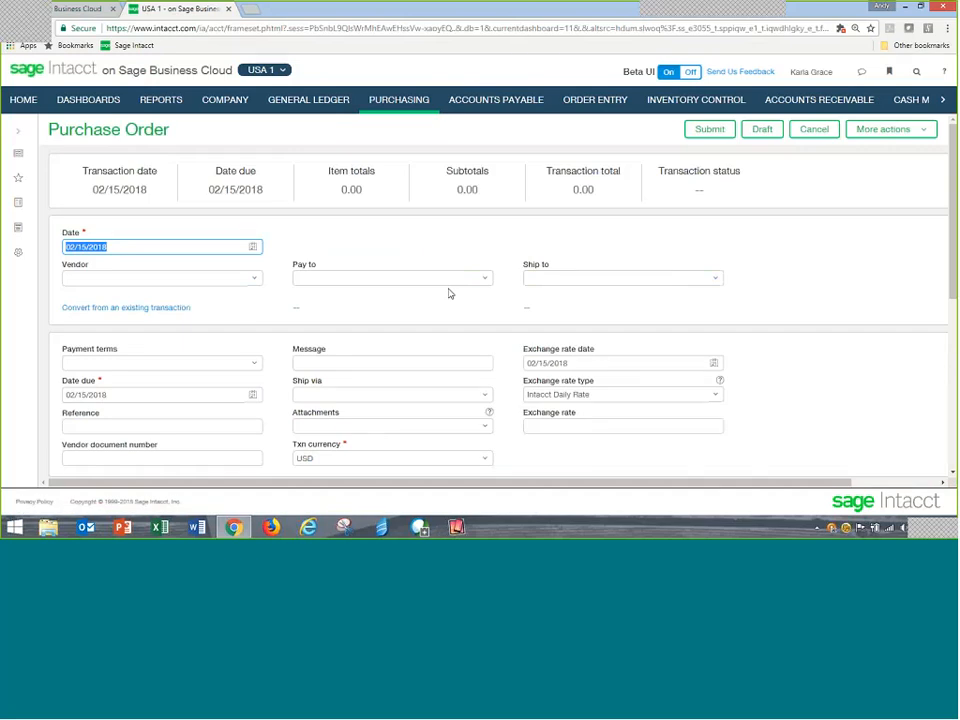
key(Tab)
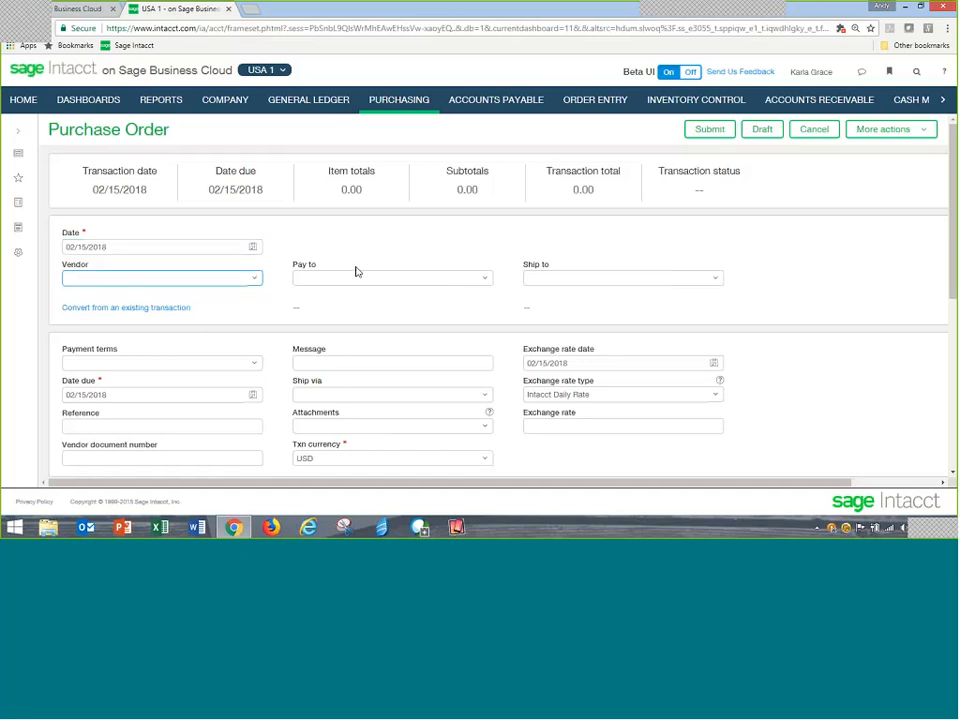
text(s)
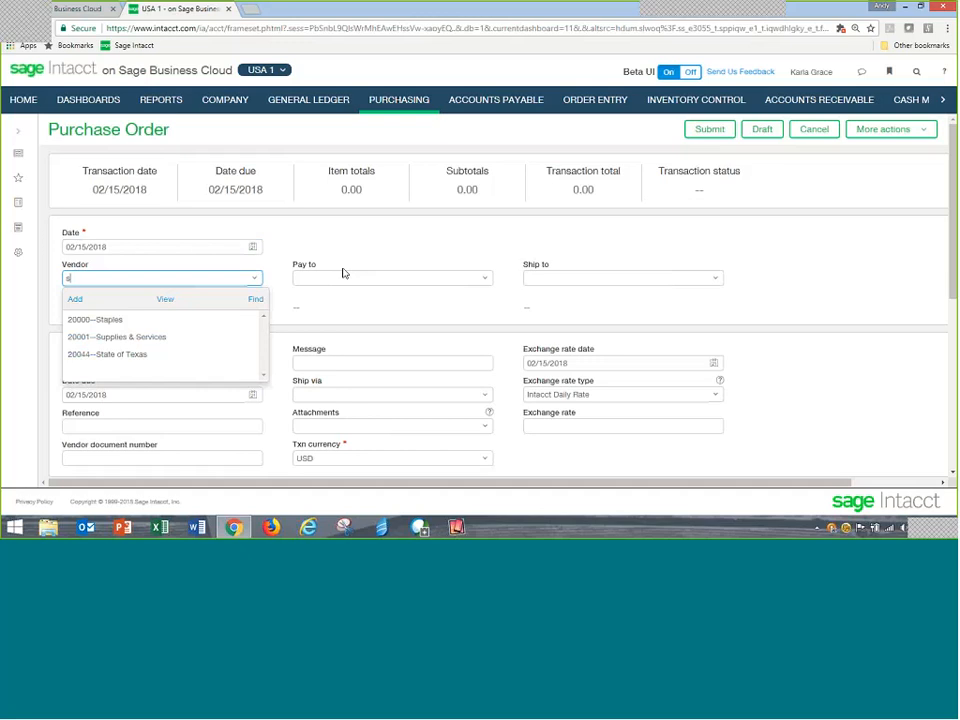
text(upplies & Services)
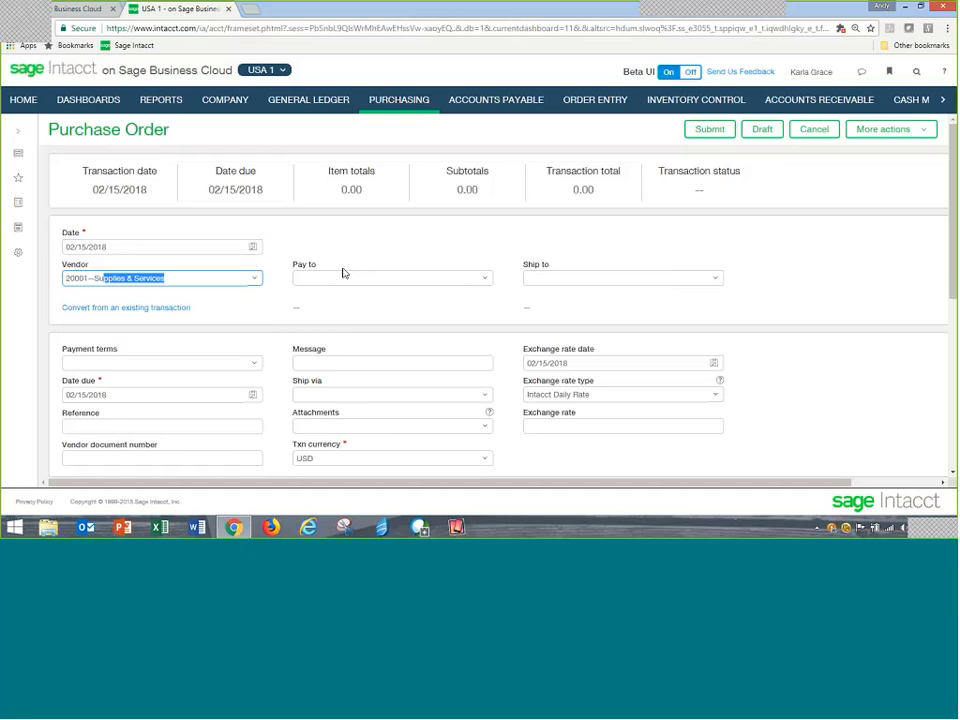
click(255, 283)
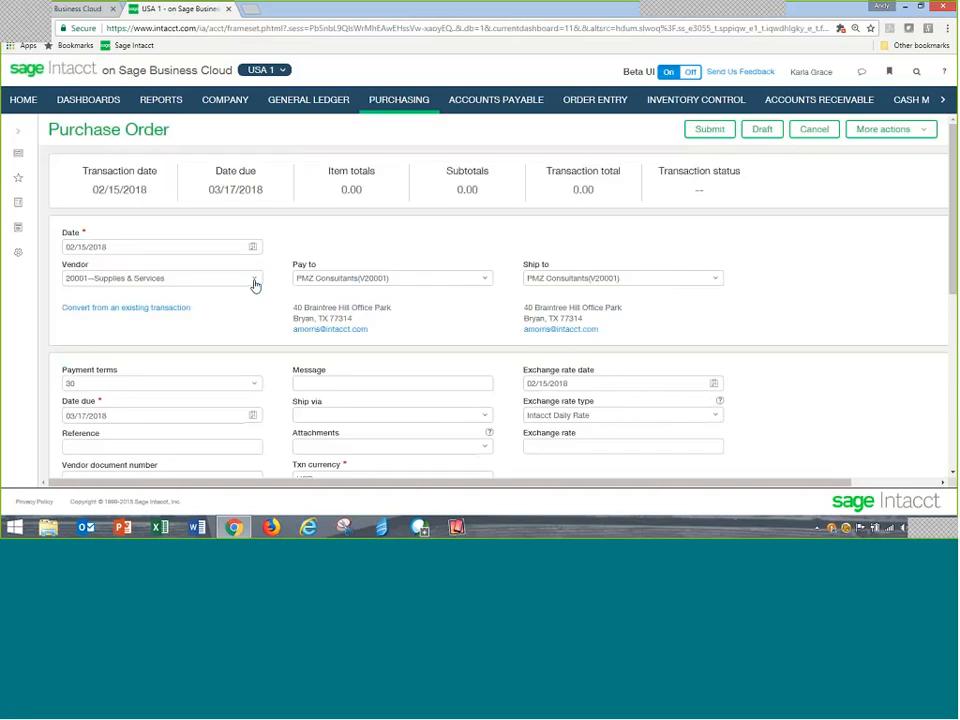
click(254, 282)
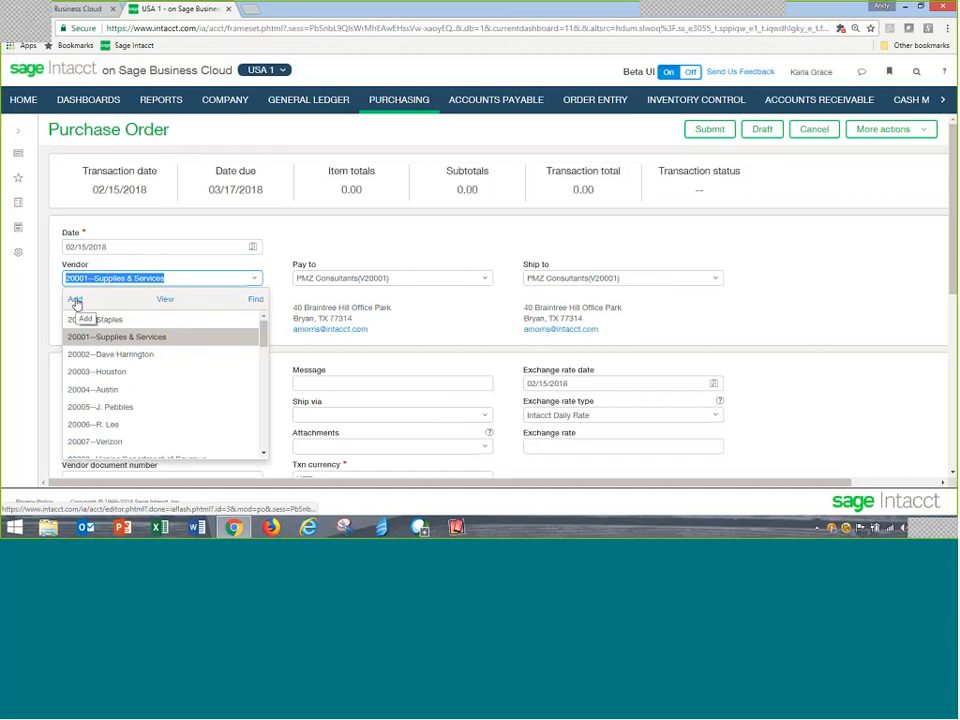
click(252, 279)
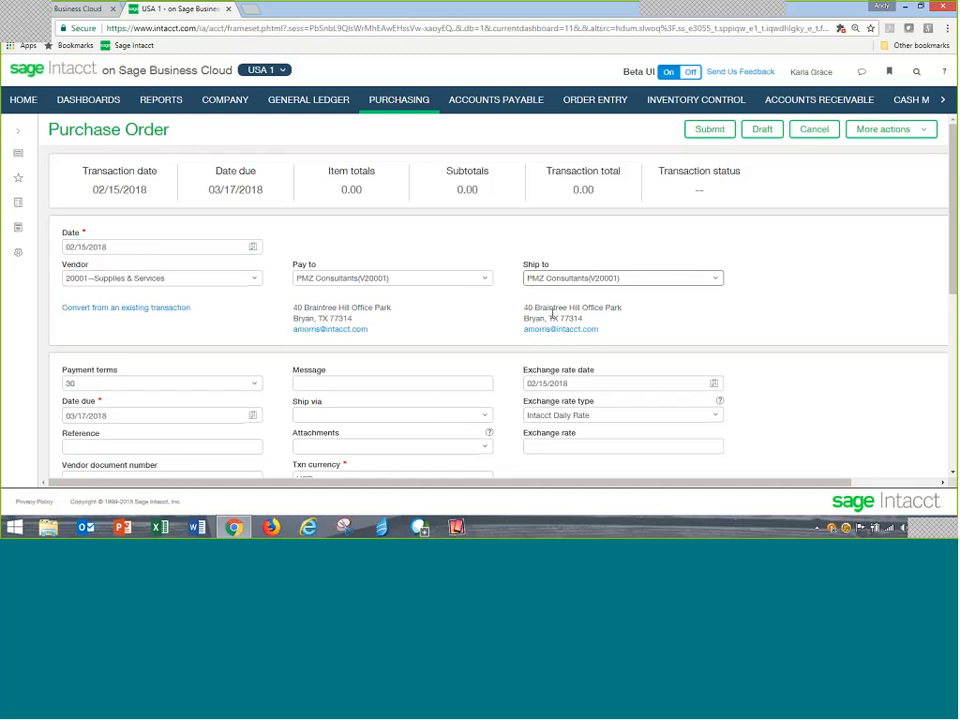
Step: Set the purchase order's payment terms to RCT
scroll(276, 388, down, 3)
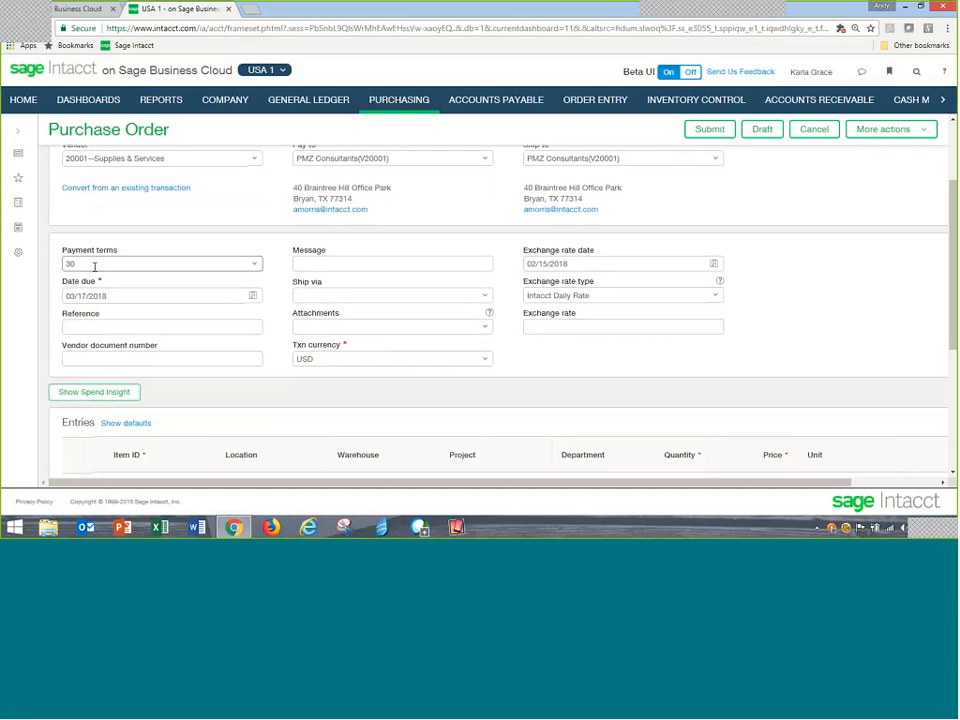
click(255, 265)
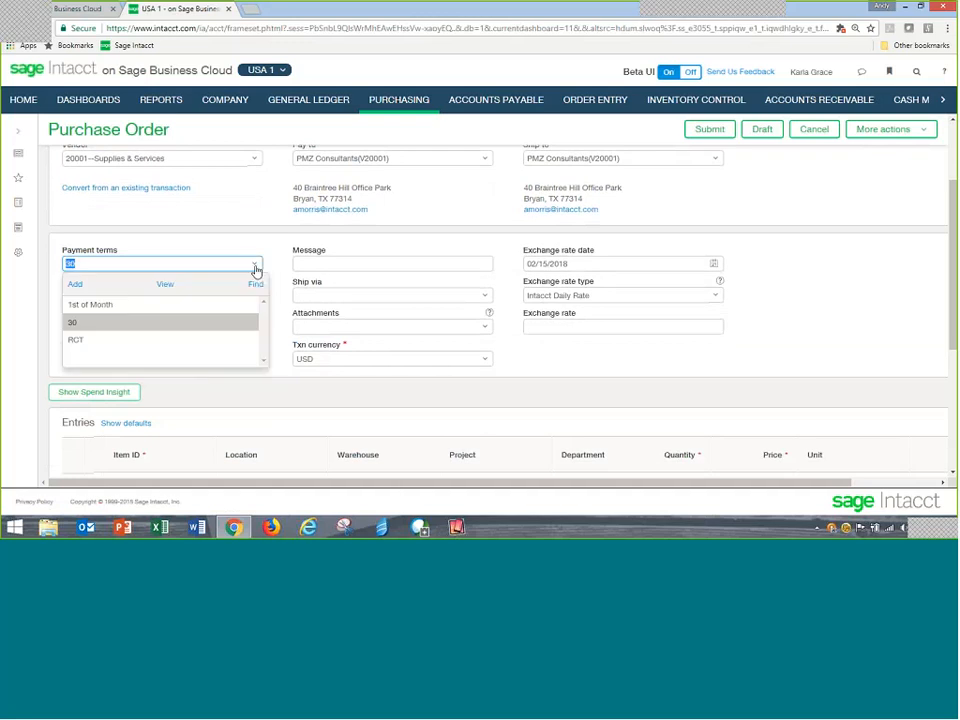
click(79, 339)
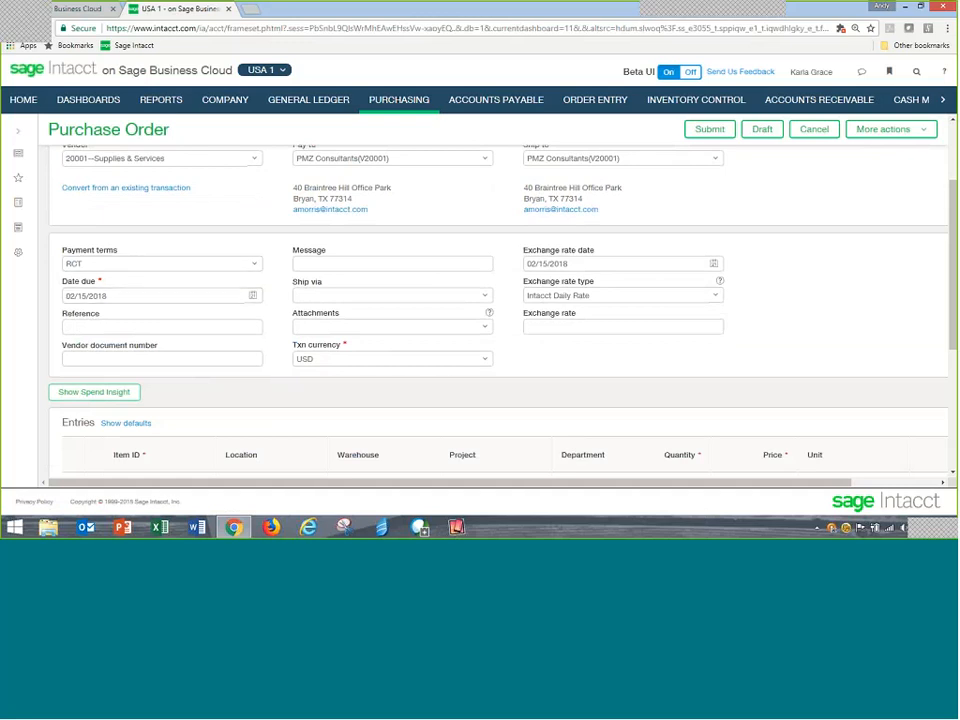
Step: Enter item AK100--Cleaning Equipment 100 on the first entry line and 650--Offices supplies on the second
scroll(281, 371, down, 2)
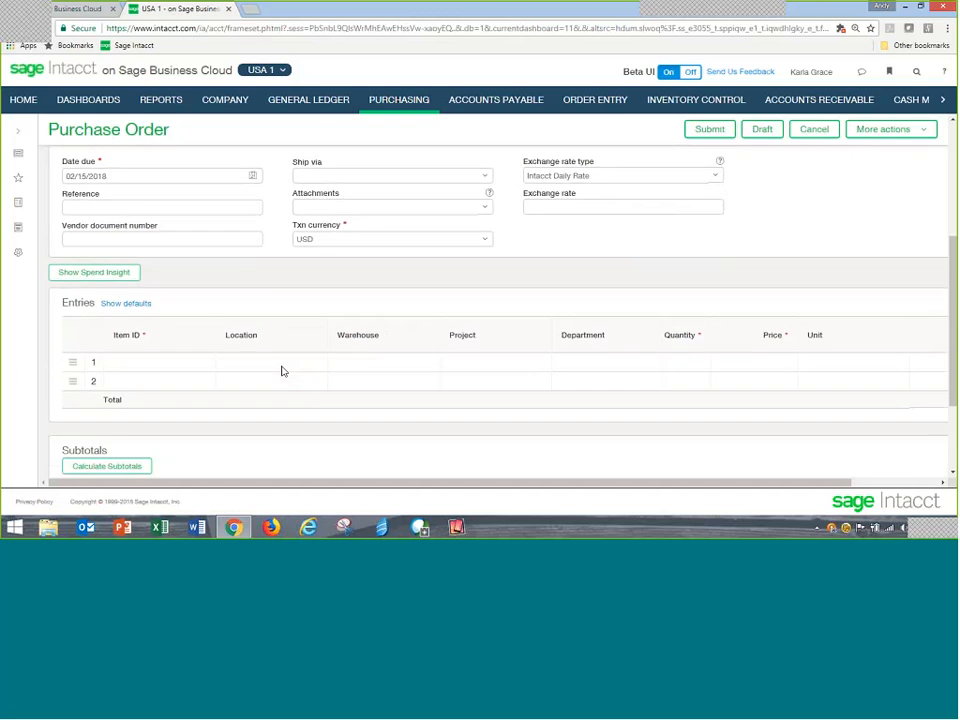
click(138, 361)
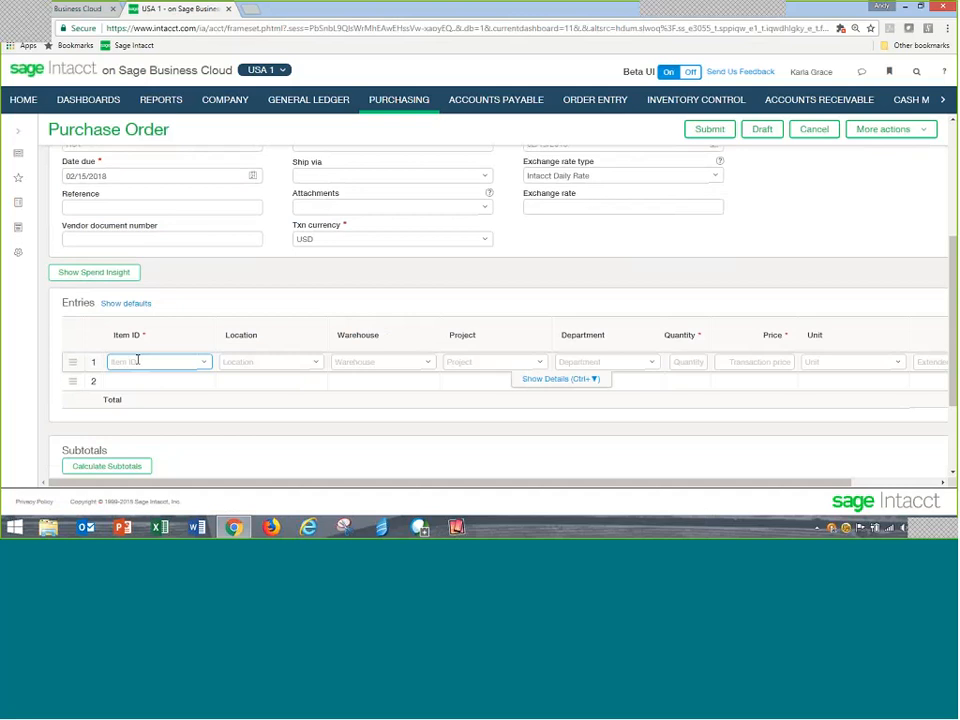
text(ak)
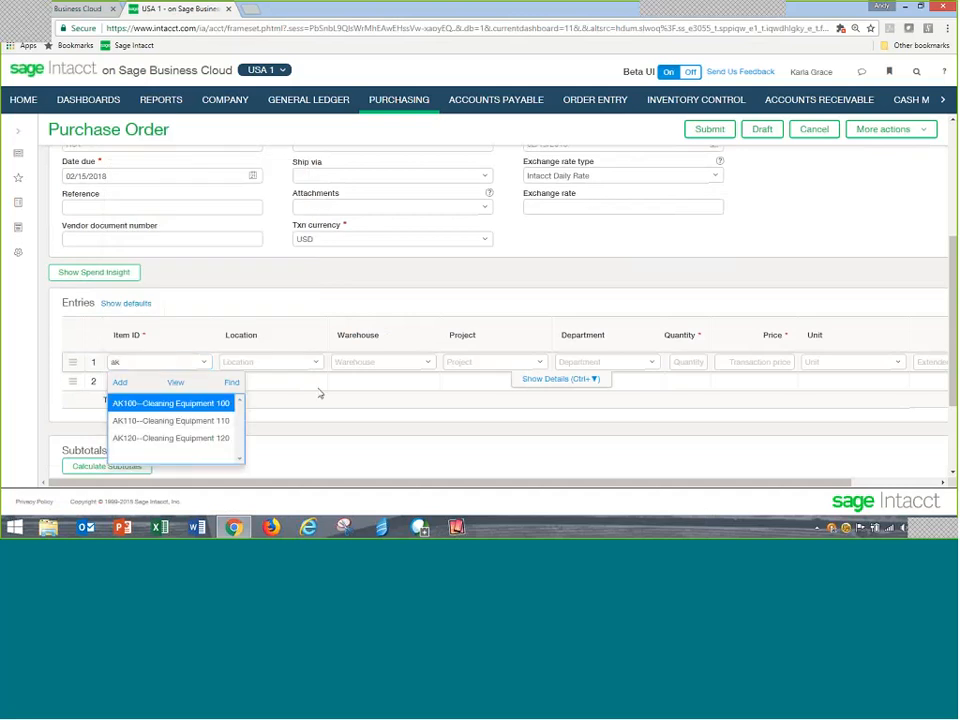
key(Return)
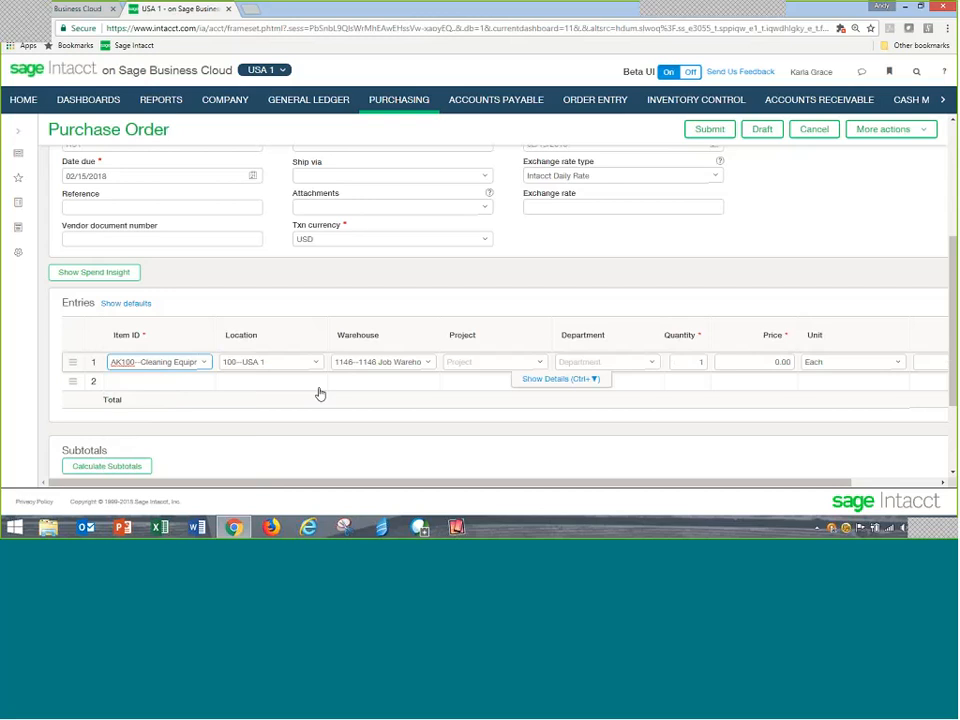
click(186, 381)
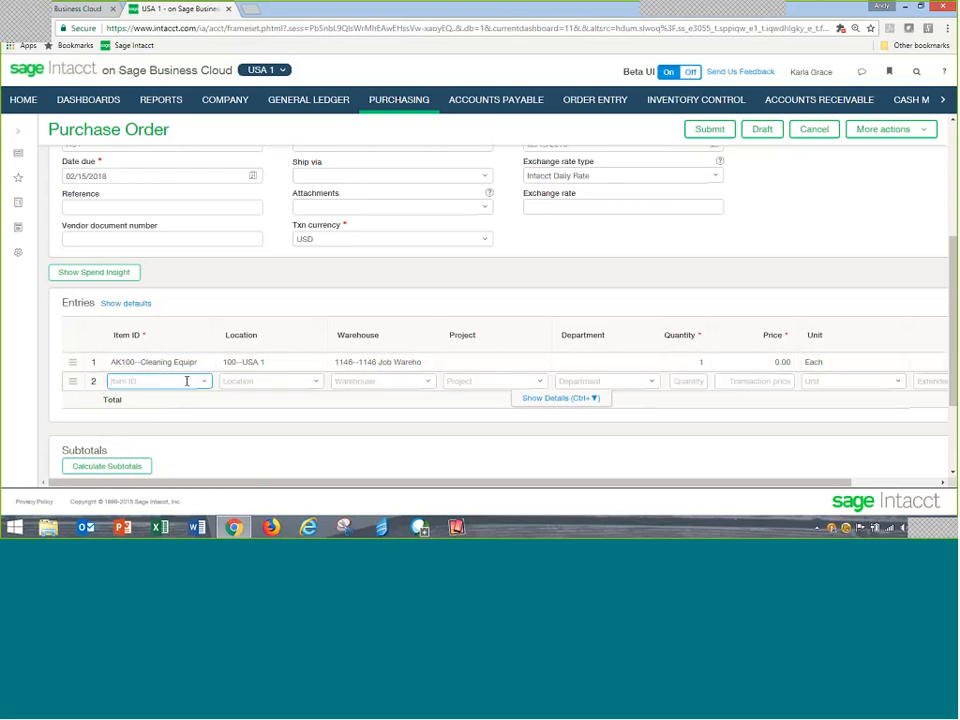
text(60)
key(Tab)
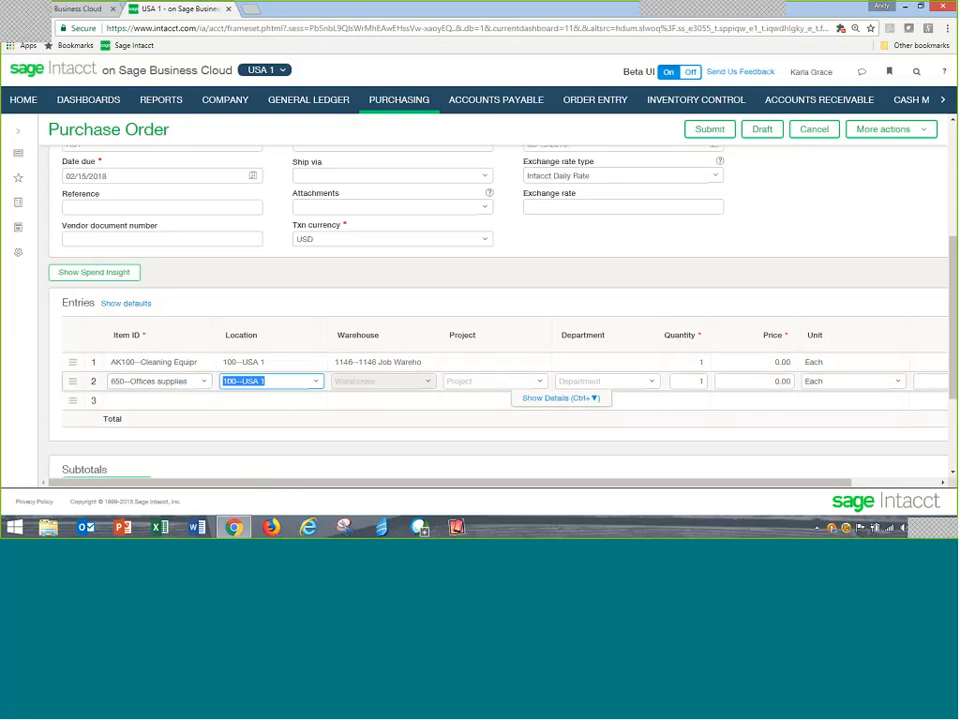
Step: Set the location of both entry lines to 110--New York
click(311, 362)
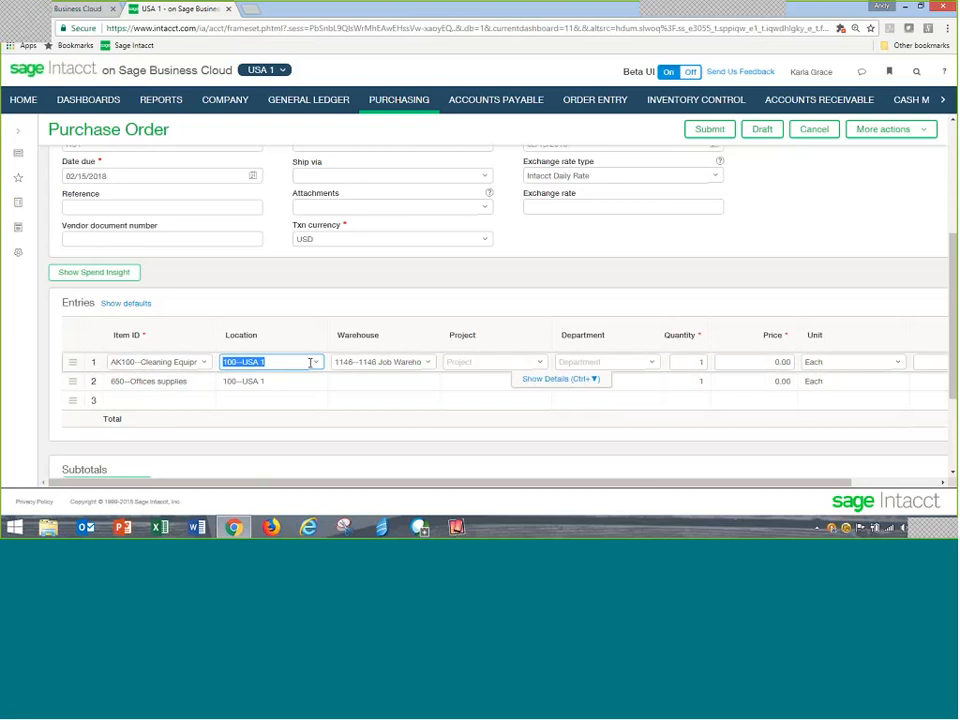
click(315, 363)
click(251, 420)
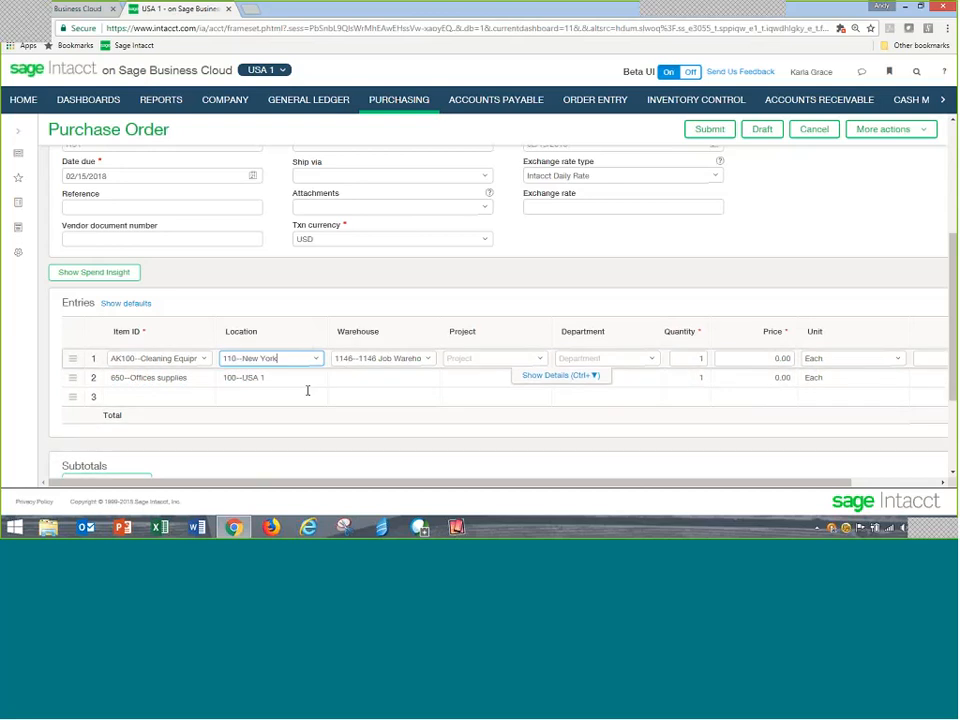
click(302, 378)
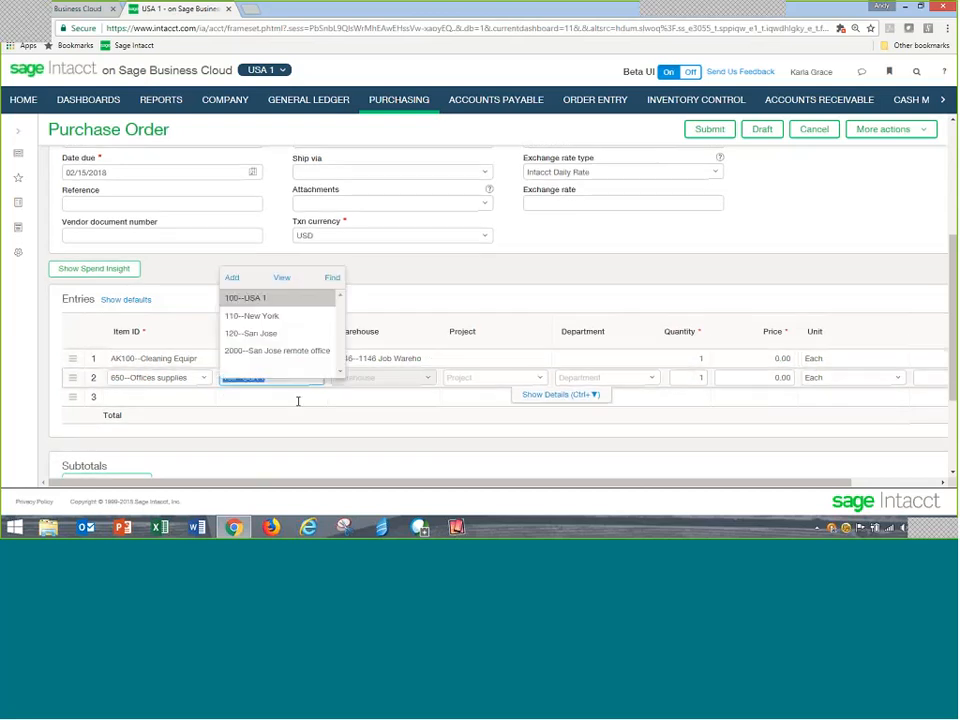
click(266, 315)
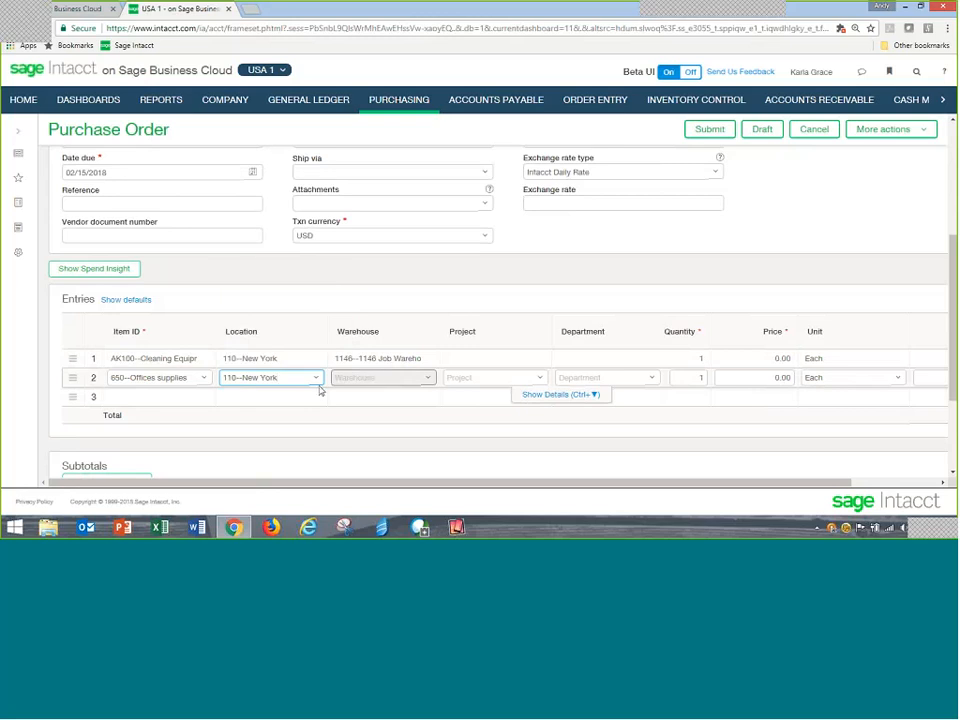
Step: Set the warehouse of the cleaning equipment line to CMO 1--CMO 1 Warehouse
click(383, 362)
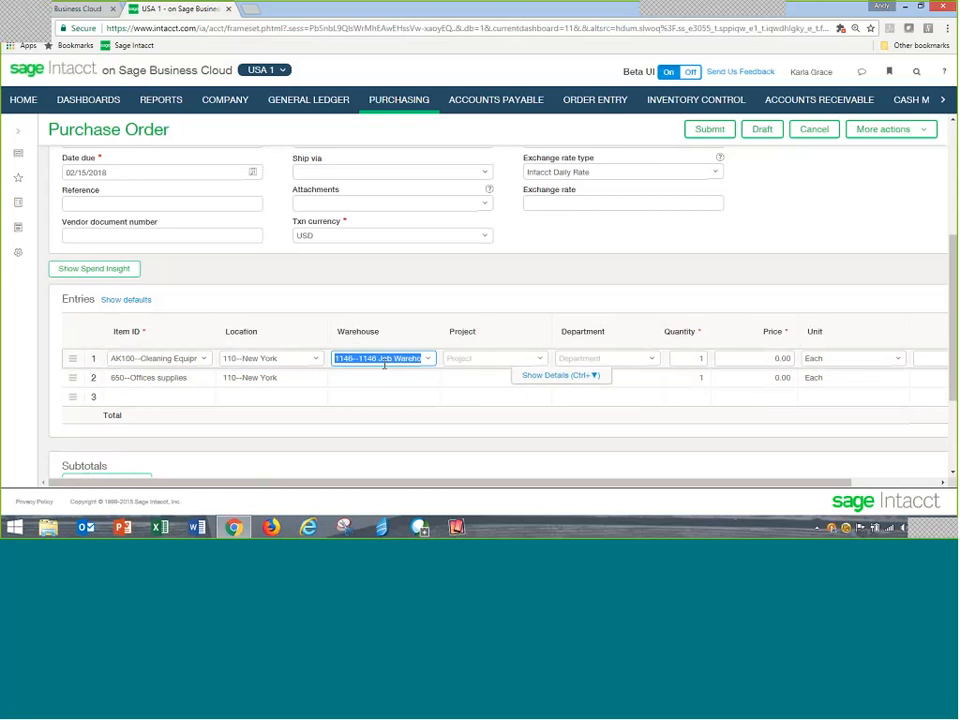
click(430, 363)
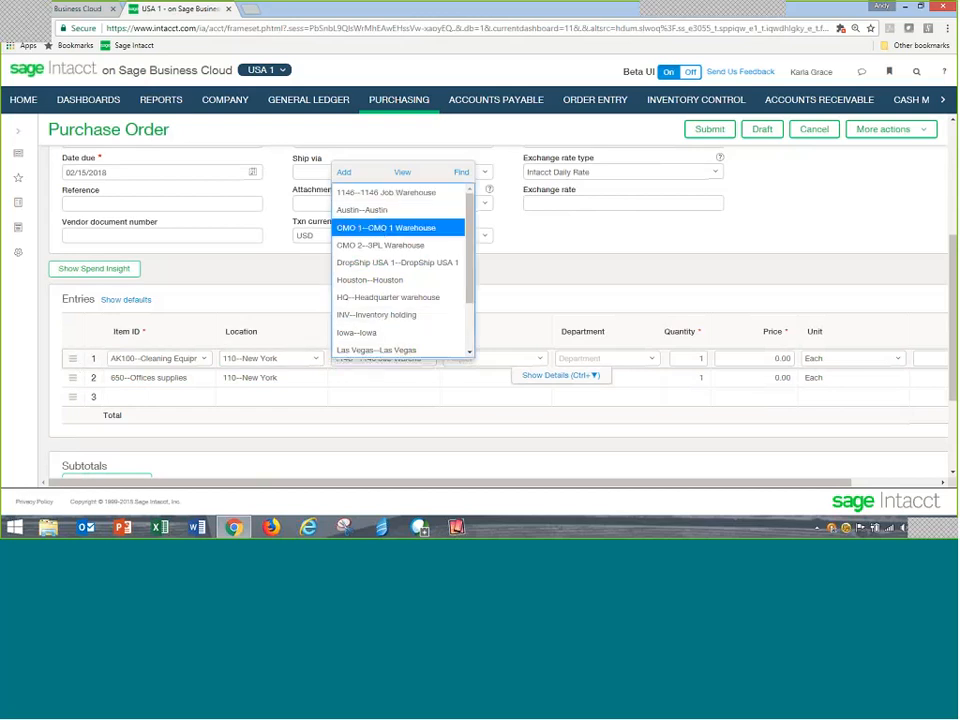
click(385, 227)
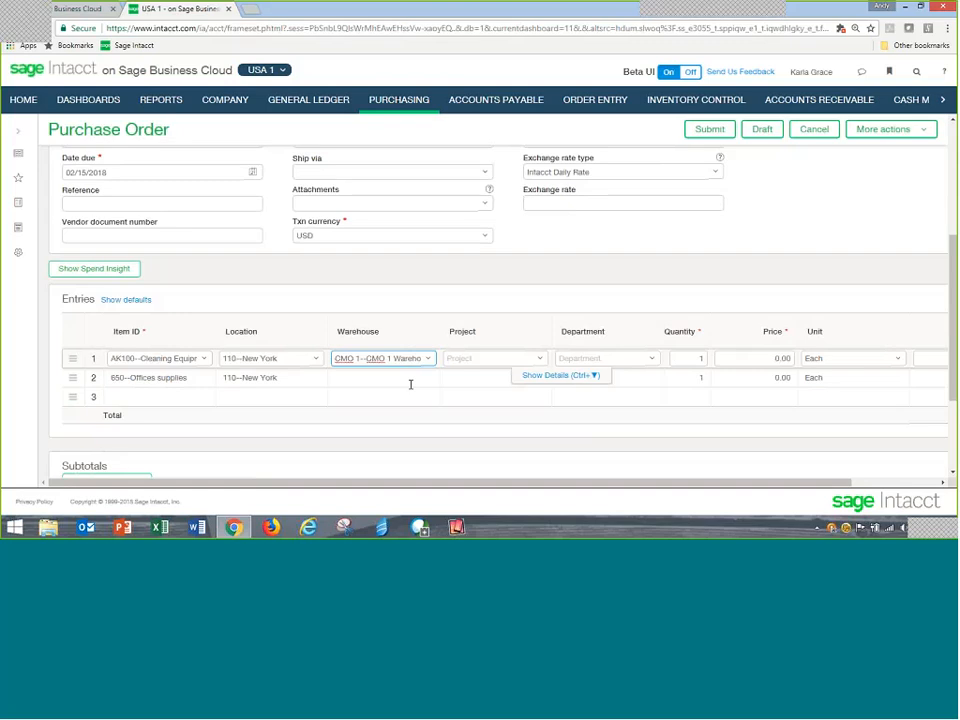
key(Tab)
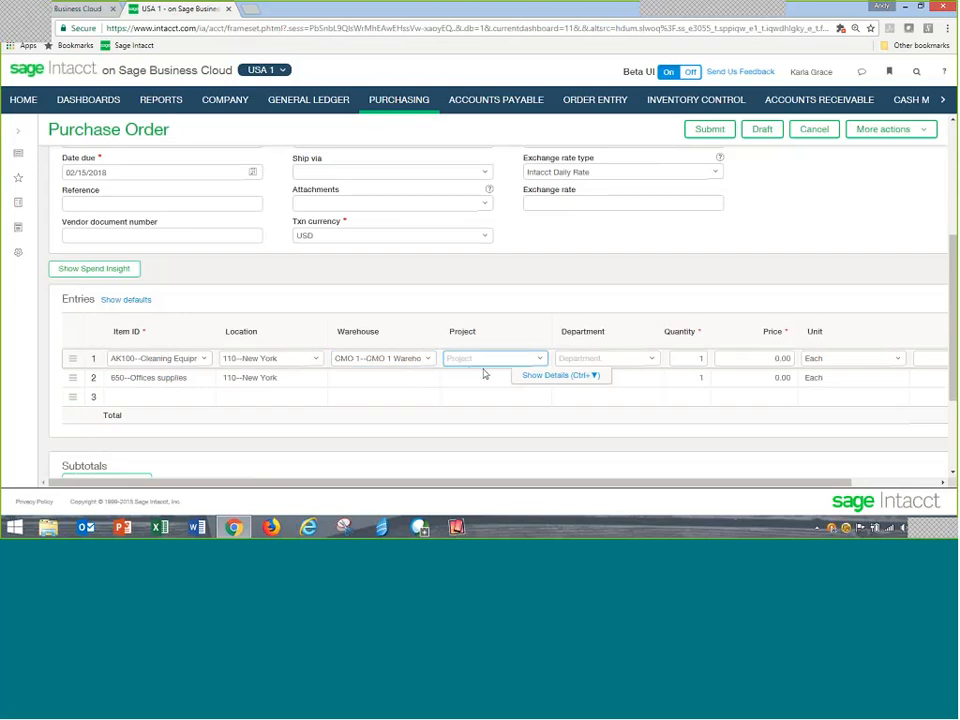
Step: Assign department D100--Operations to both the cleaning equipment and office supplies entry lines
click(620, 361)
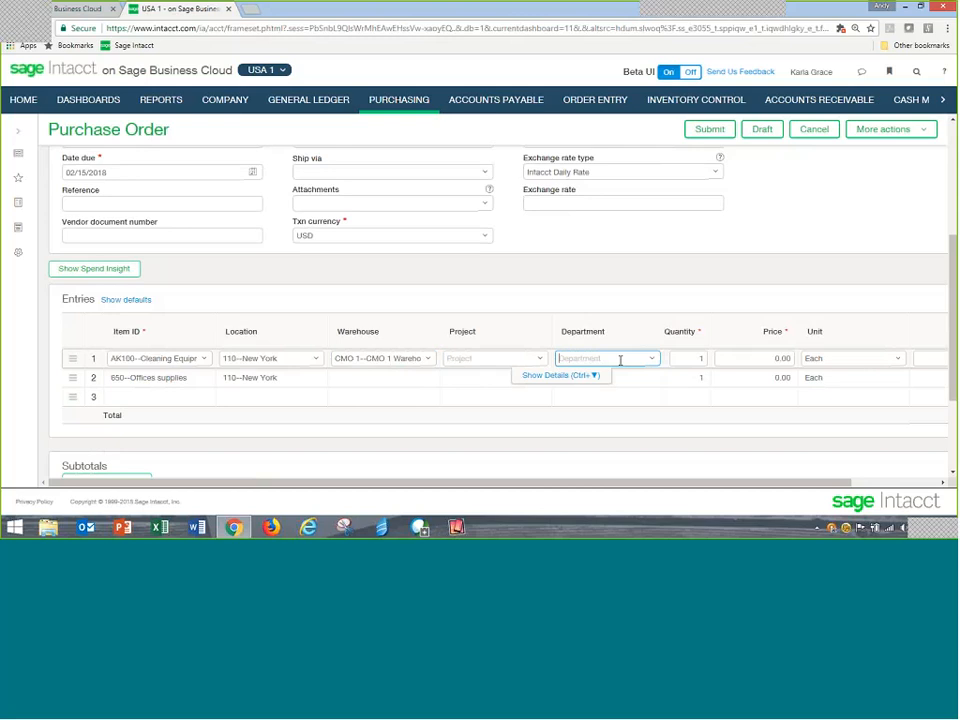
text(d)
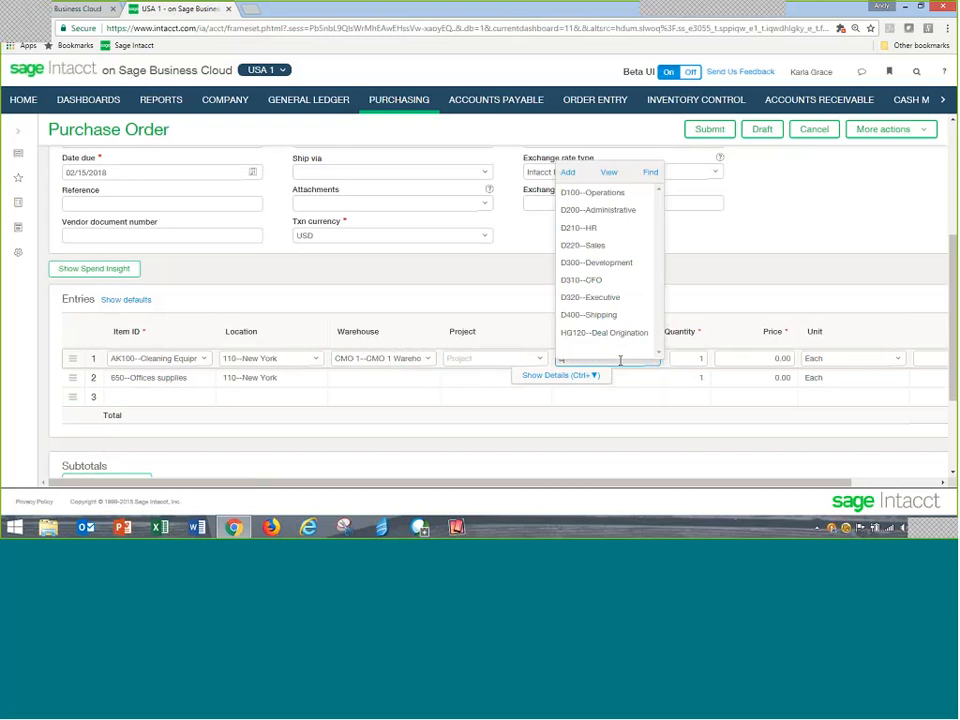
click(597, 192)
click(634, 377)
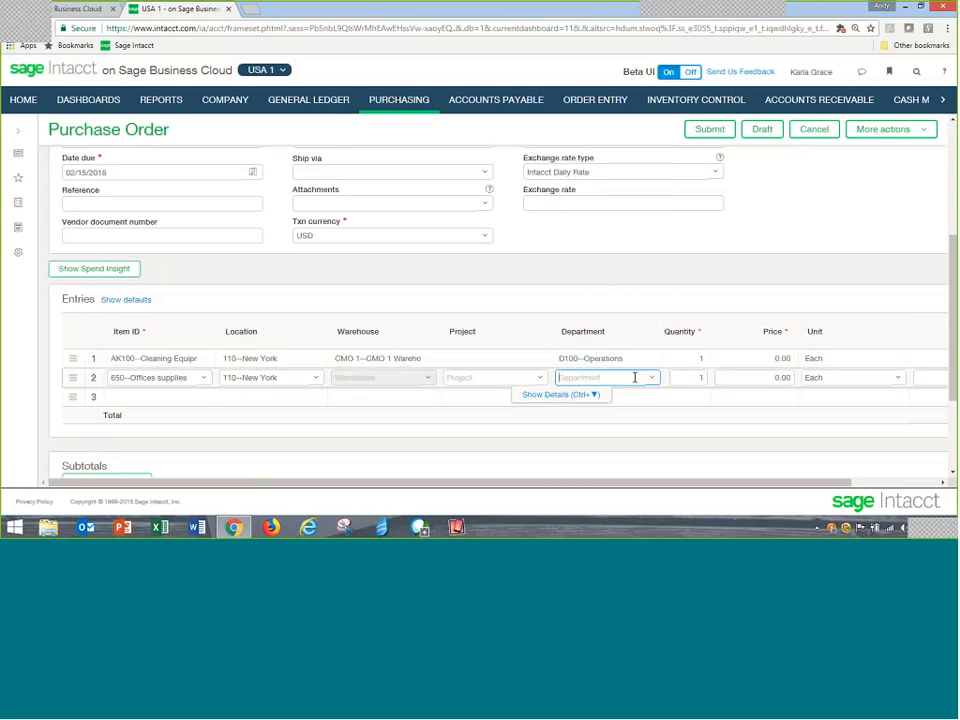
text(d)
key(Tab)
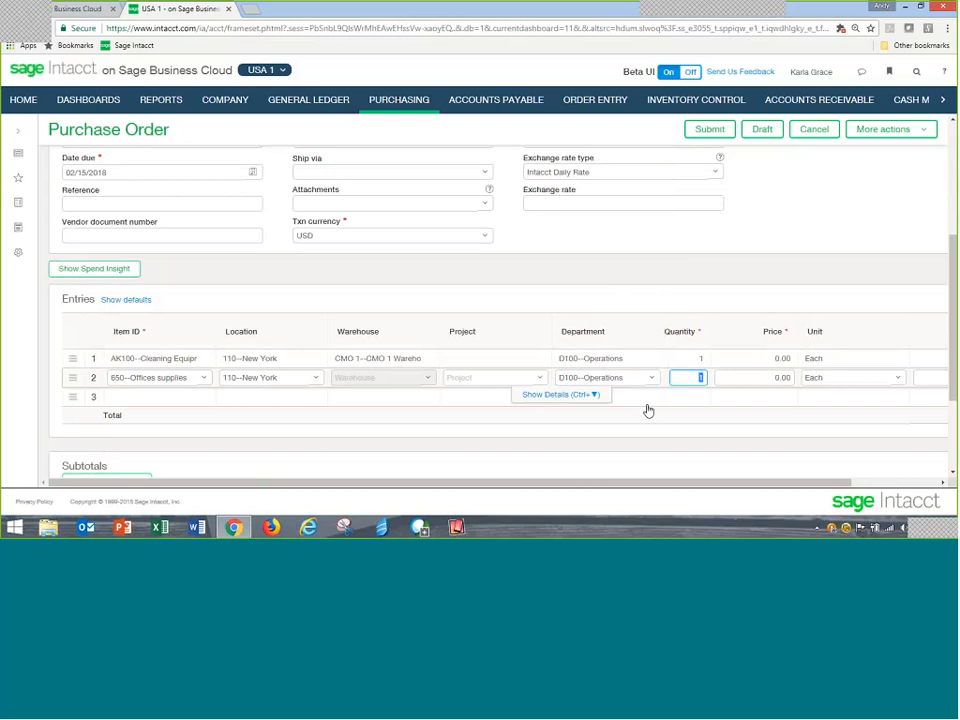
Step: Set the price of the cleaning equipment line to 1000 and of the office supplies line to 500
click(788, 358)
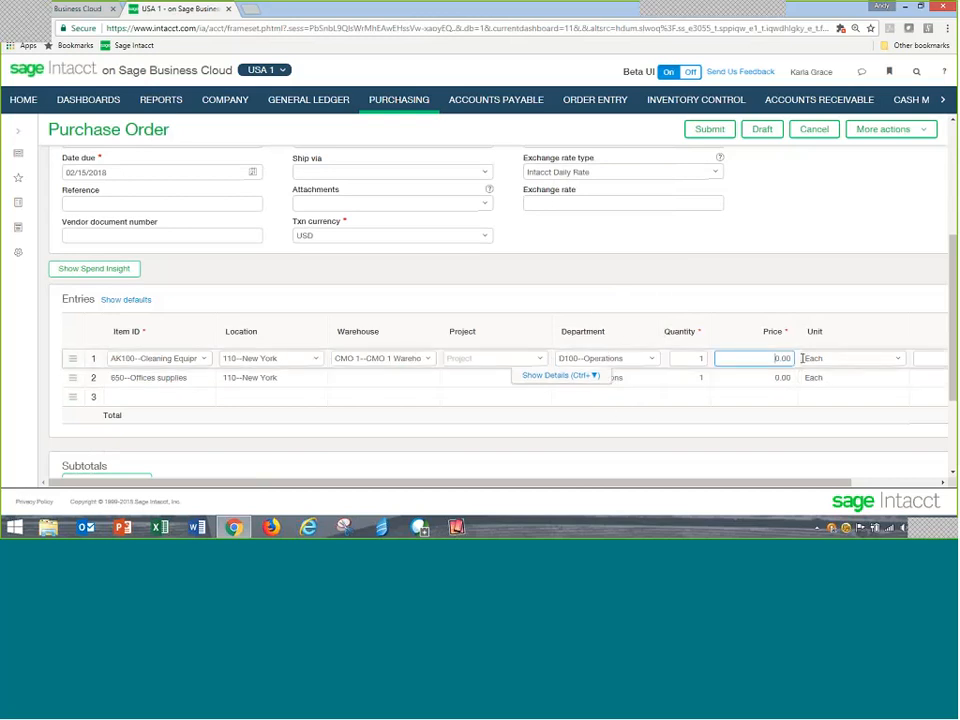
drag(784, 486, 878, 487)
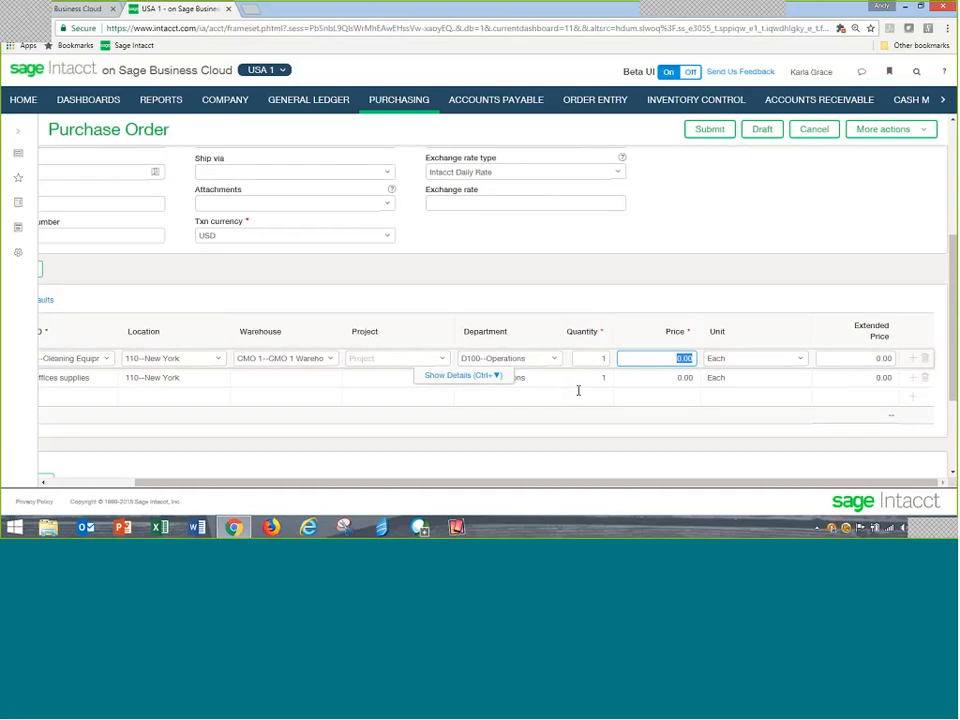
text(1000)
key(Tab)
click(656, 377)
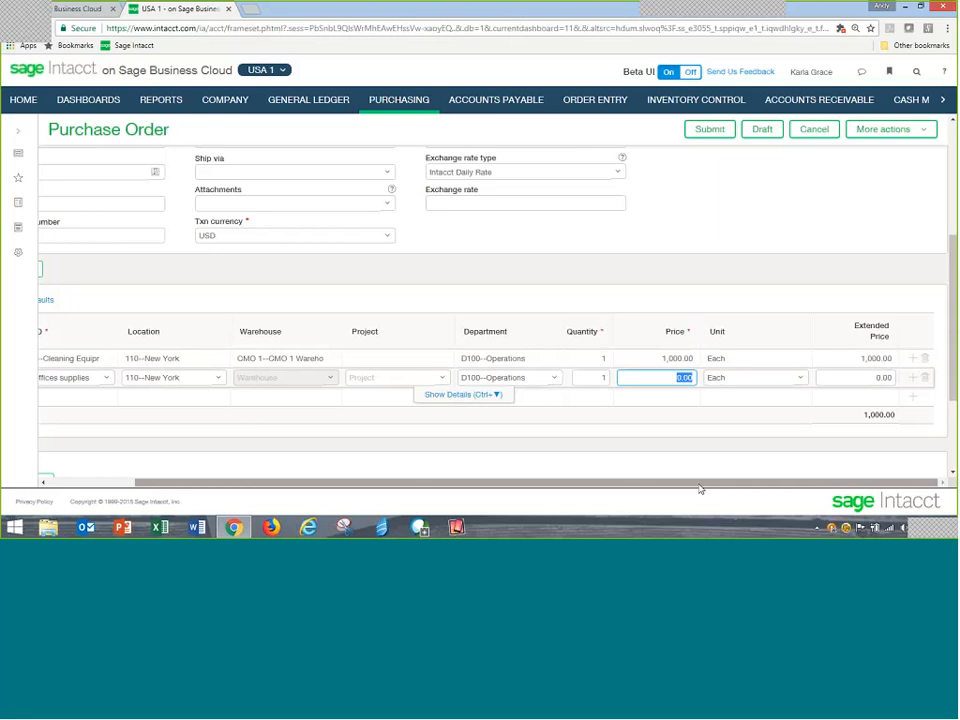
text(500)
key(Tab)
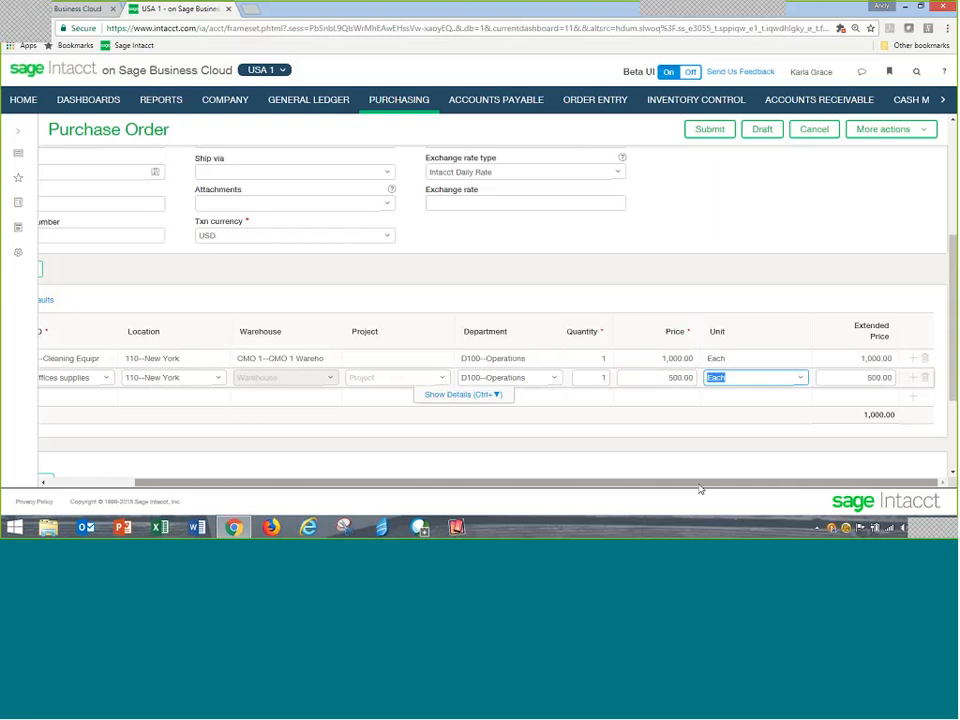
Step: Calculate the purchase order's subtotals
click(69, 484)
scroll(141, 395, up, 10)
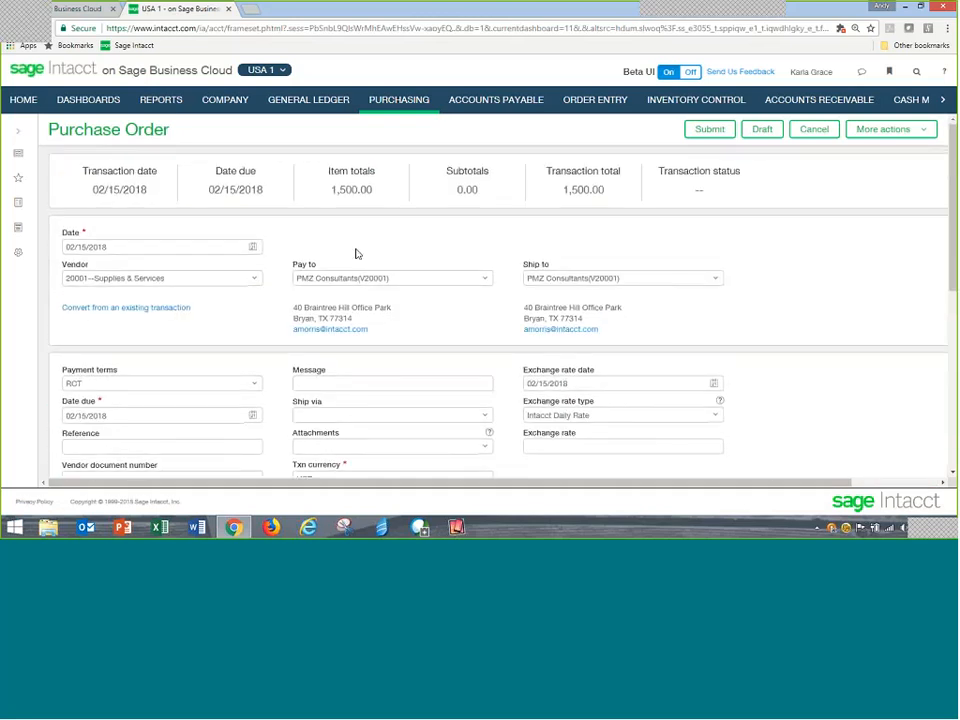
scroll(357, 254, down, 10)
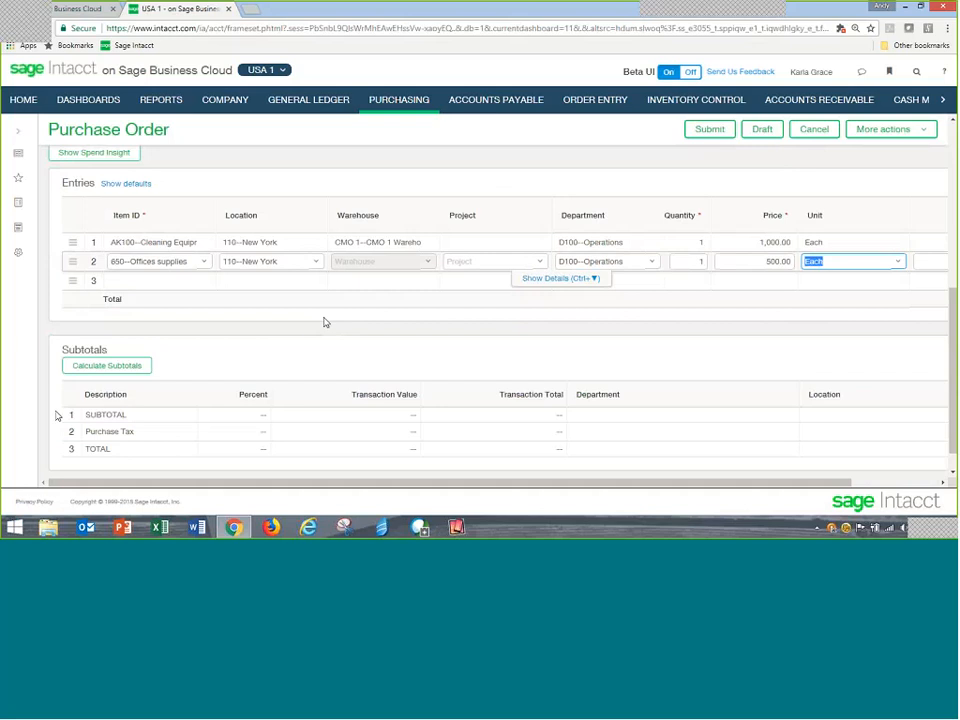
click(108, 367)
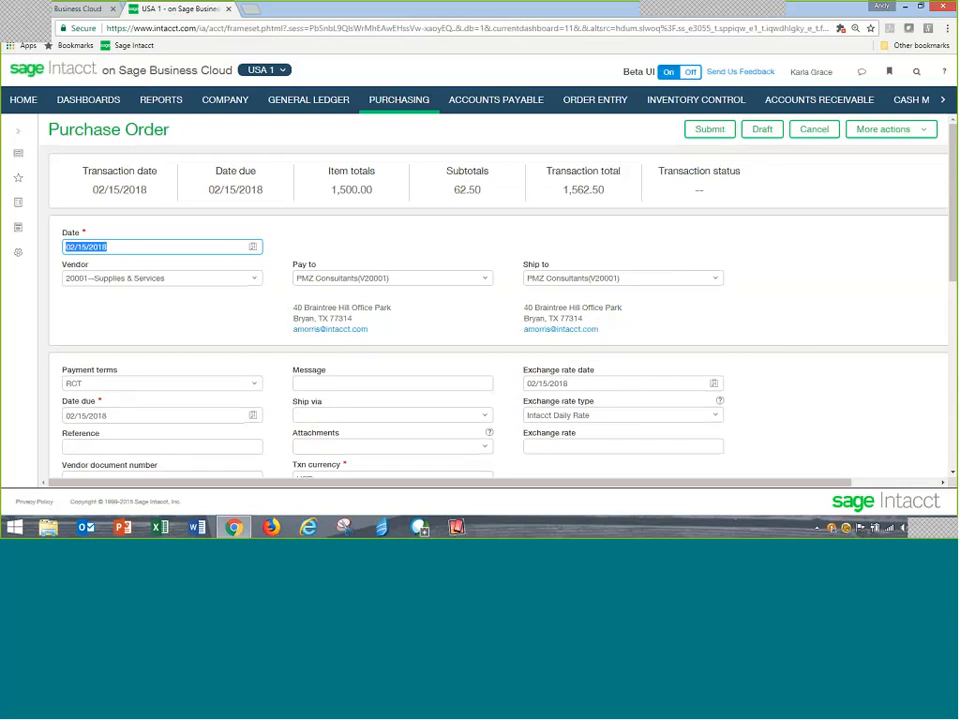
Step: Check the entry lines and the purchase tax breakdown, and submit the purchase order
scroll(501, 319, down, 5)
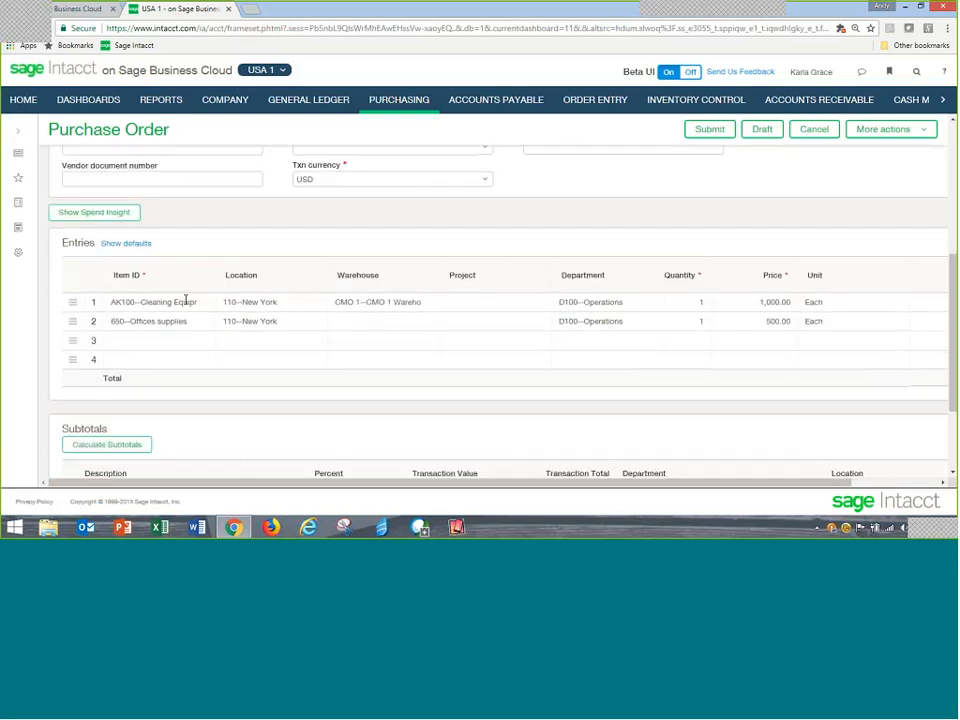
scroll(277, 384, down, 1)
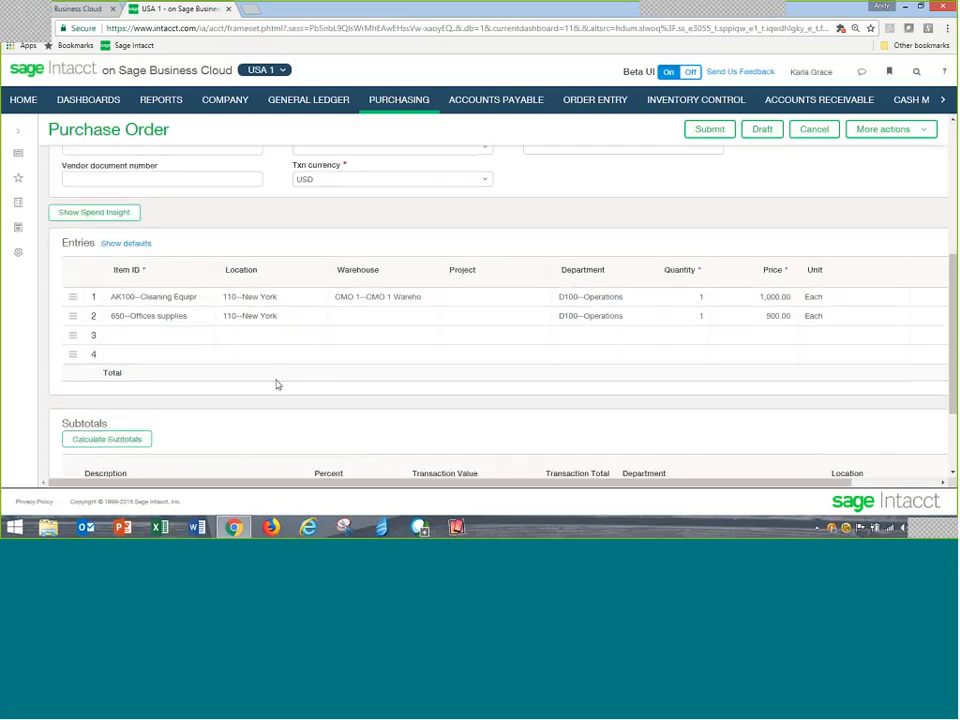
scroll(277, 384, down, 3)
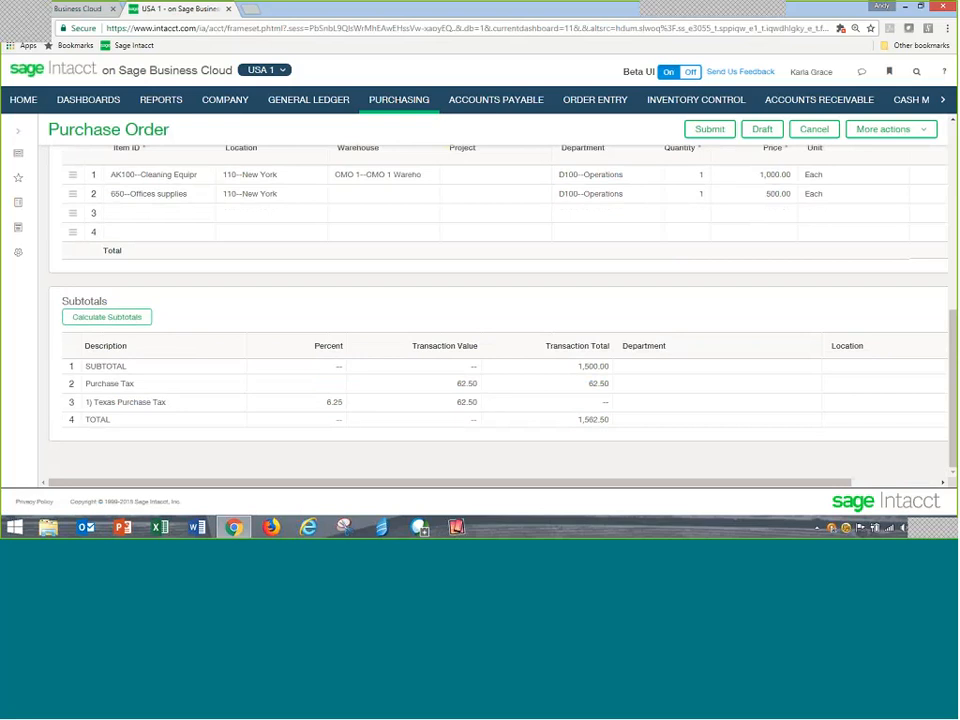
scroll(536, 353, up, 10)
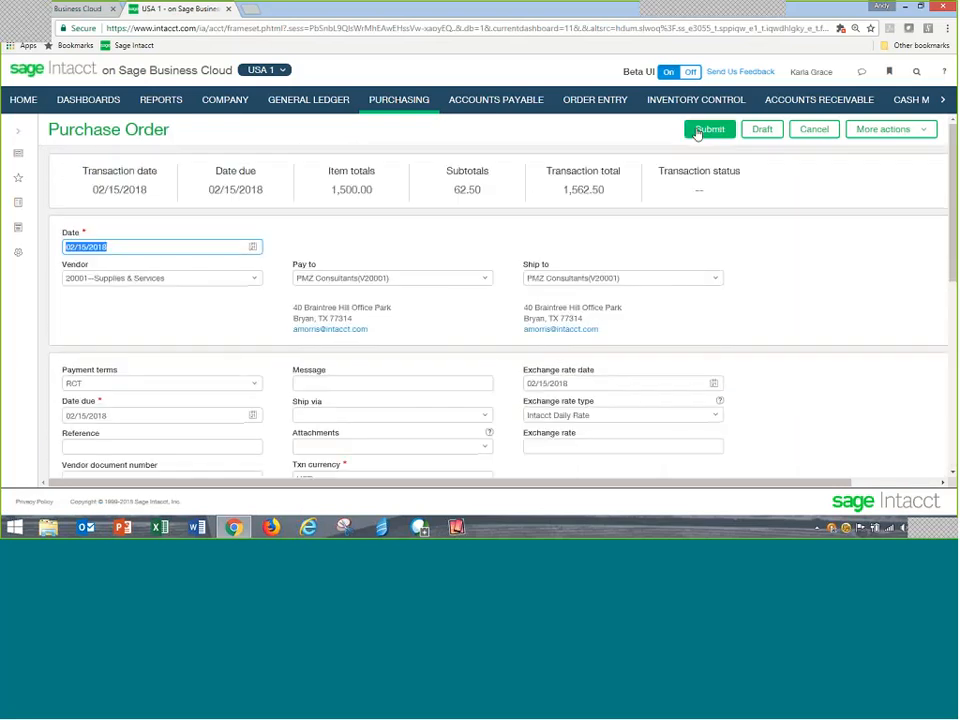
click(710, 131)
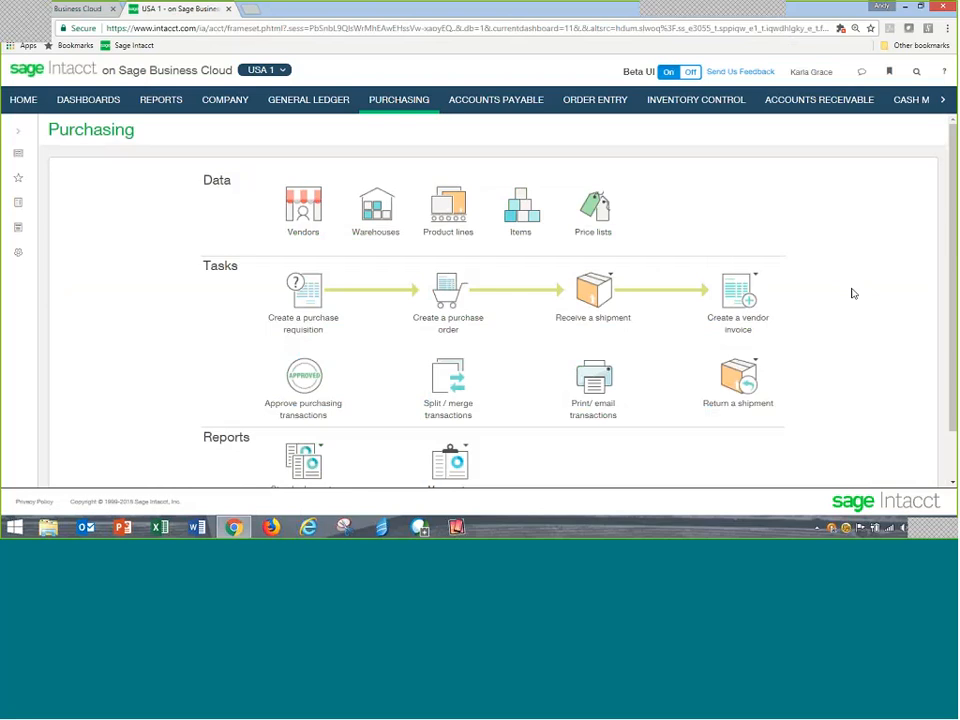
Step: Look at the purchasing transactions to approve and at the purchasing approval policies of entity USA 1
click(305, 389)
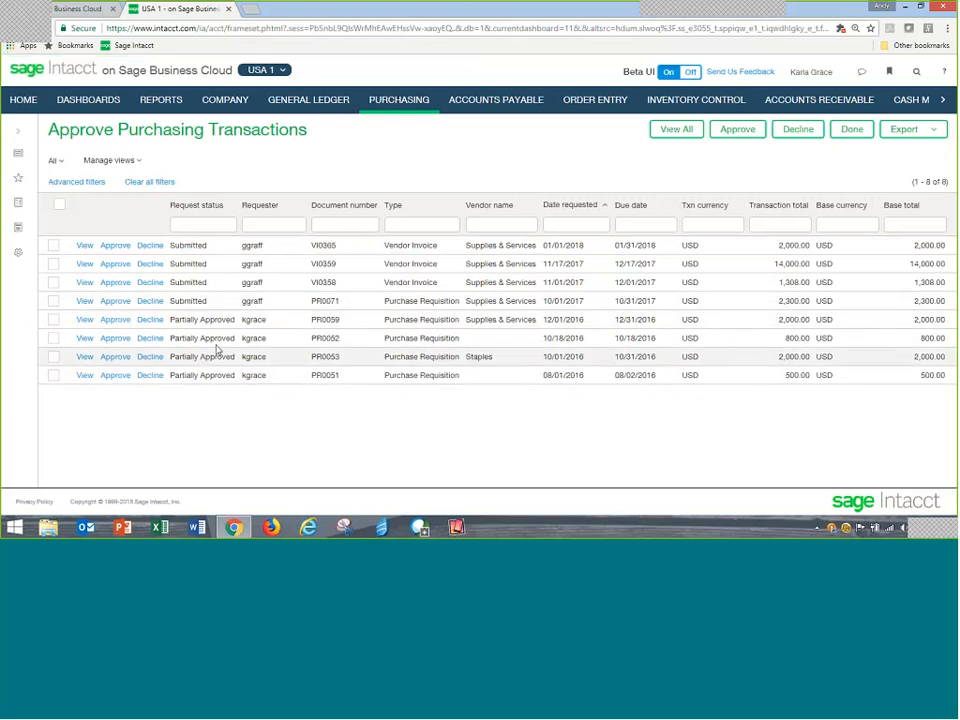
click(20, 259)
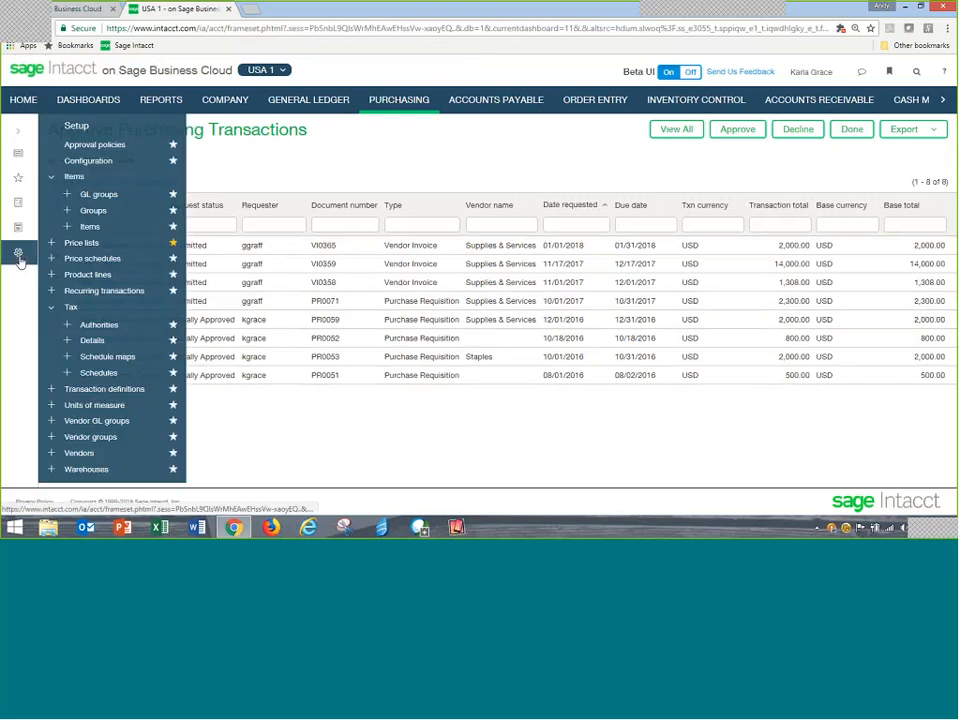
click(103, 156)
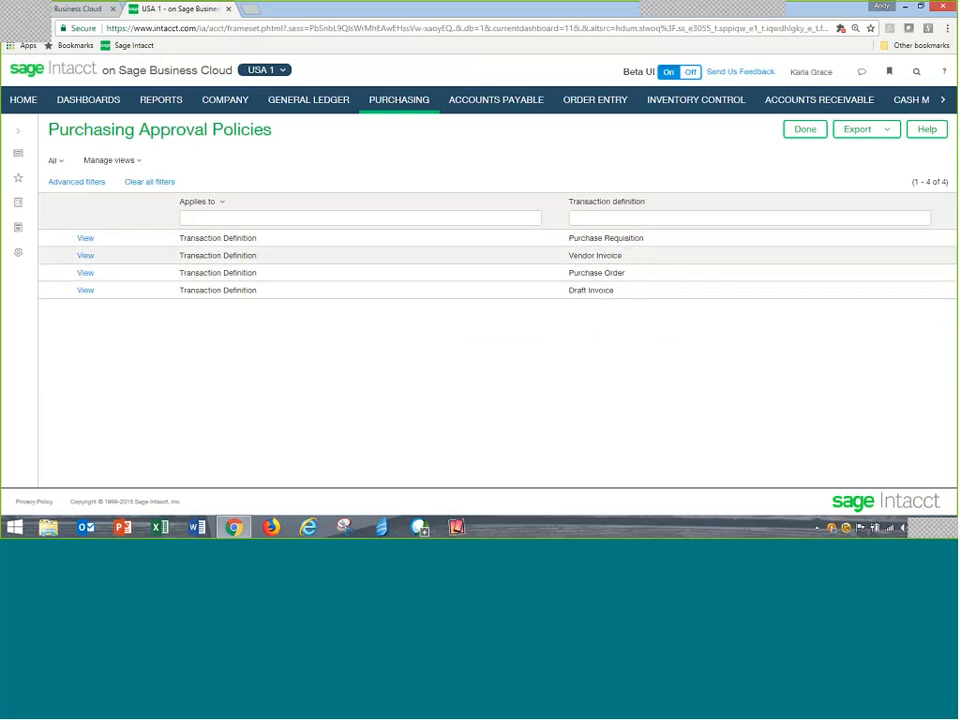
click(86, 290)
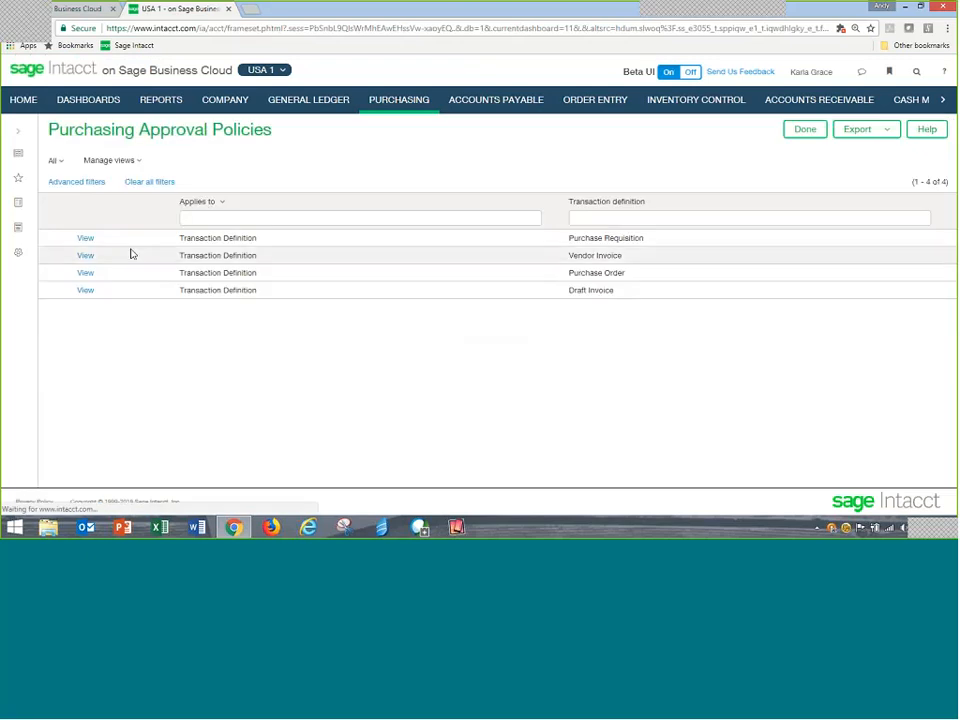
Step: Switch to the Top level session and open the Purchase Order approval policy for editing
click(73, 13)
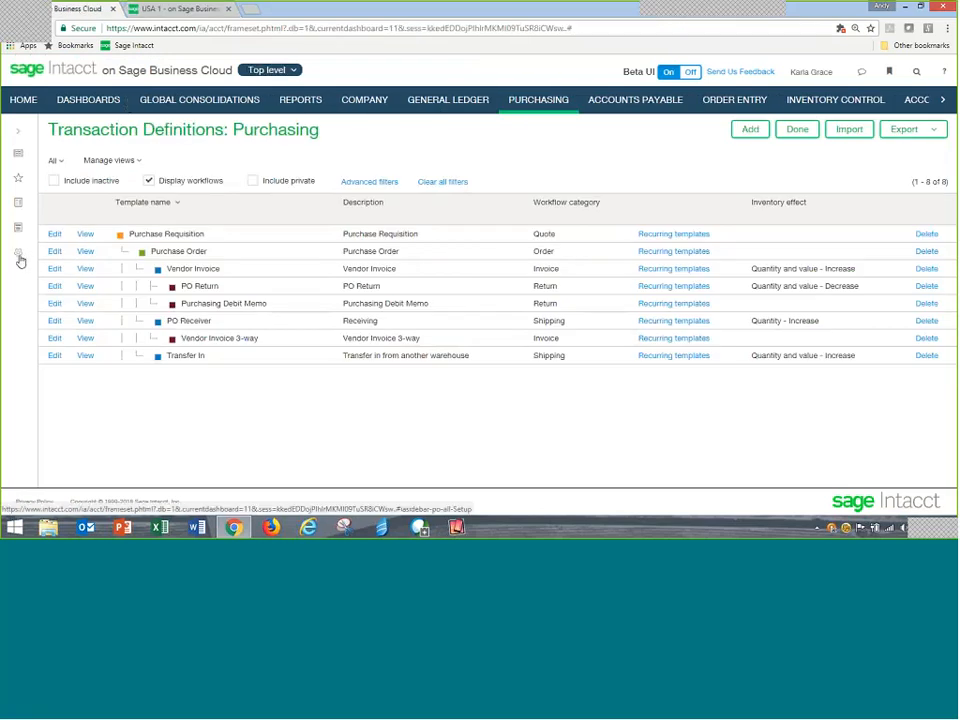
click(18, 256)
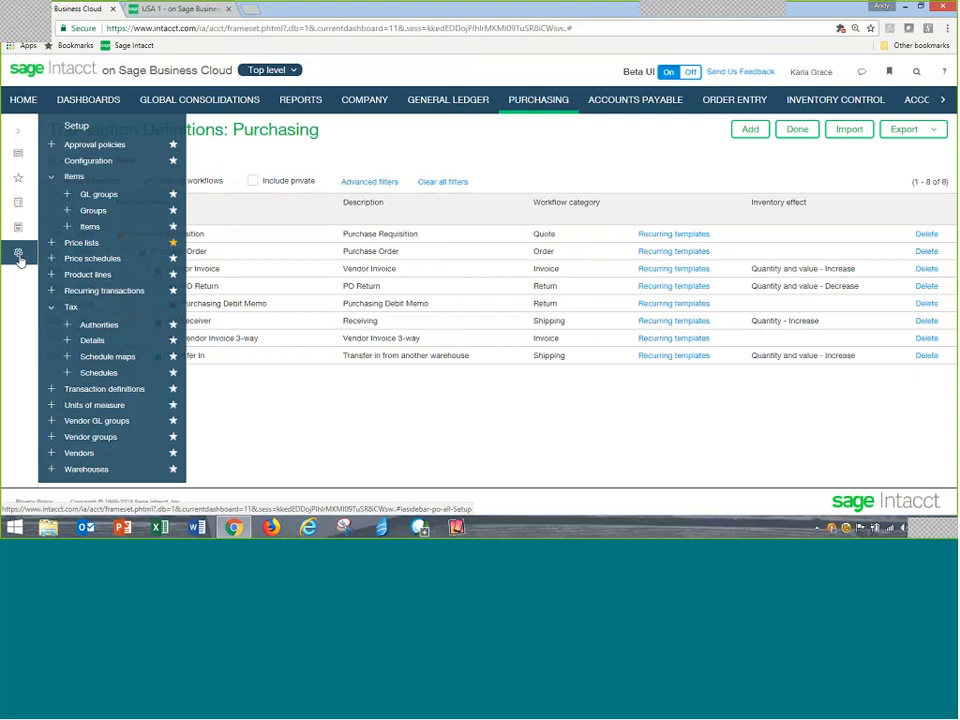
click(112, 152)
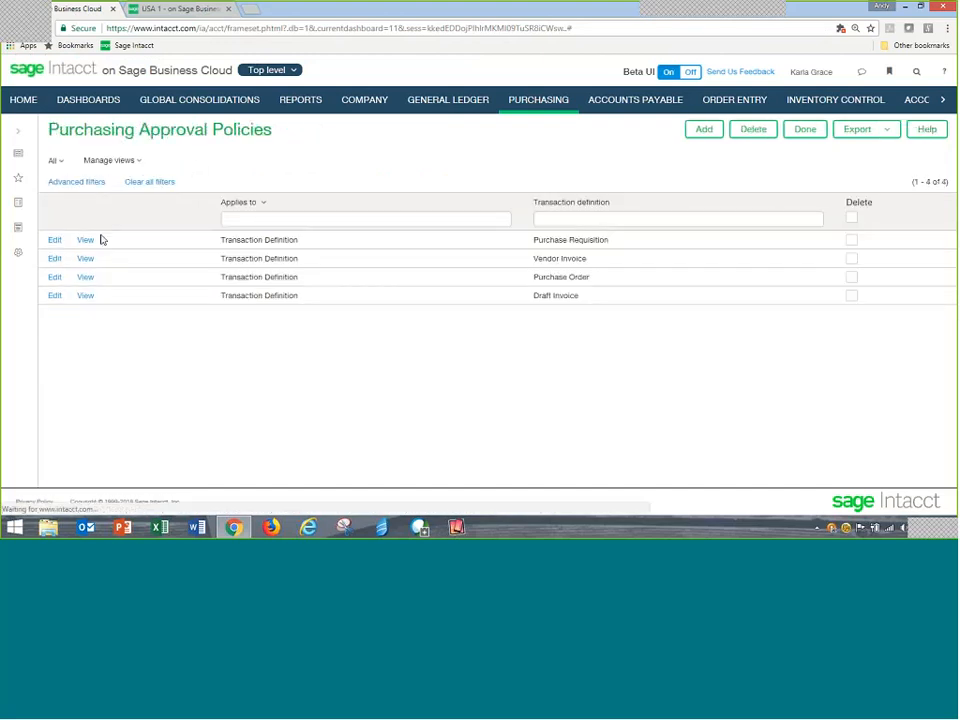
click(54, 277)
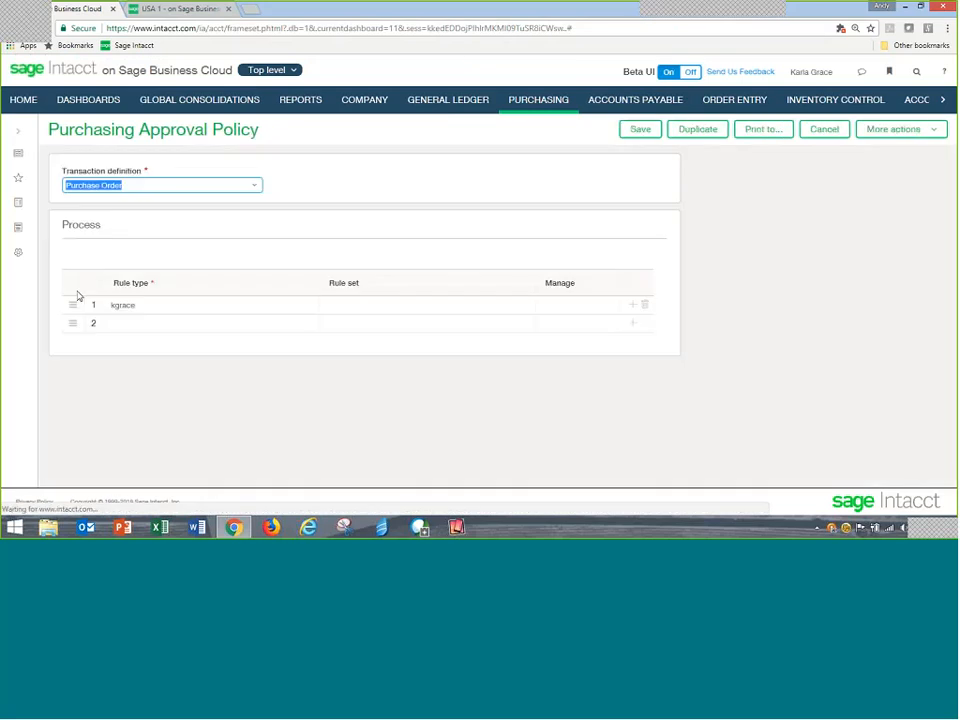
Step: Examine the rule types available for the first approval rule of the Purchase Order policy, leaving the assigned approver selected
click(206, 305)
click(205, 309)
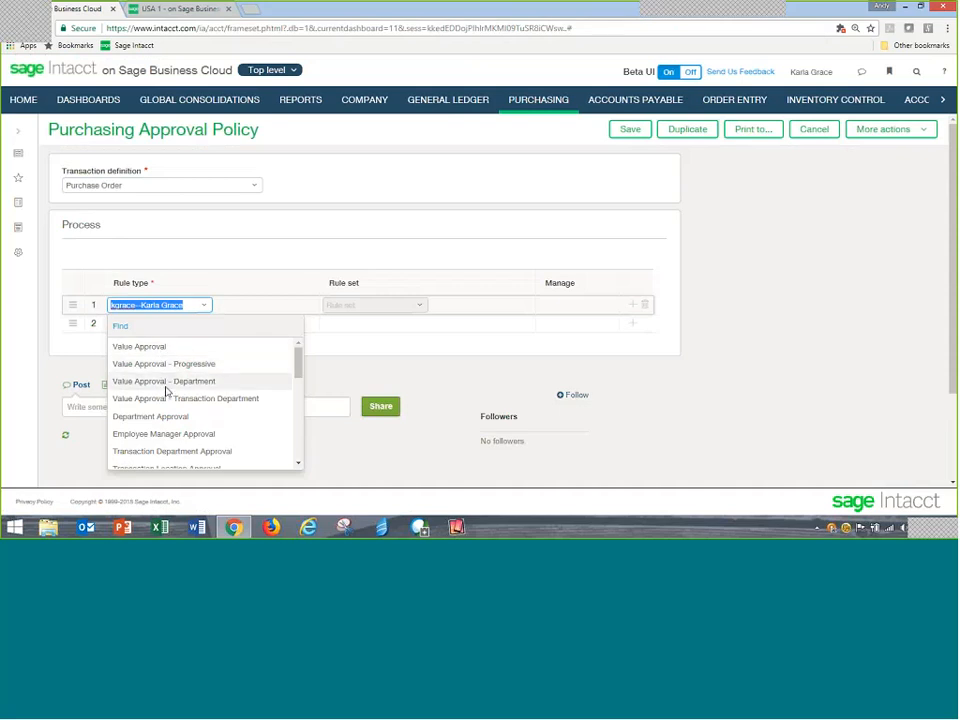
scroll(160, 420, down, 3)
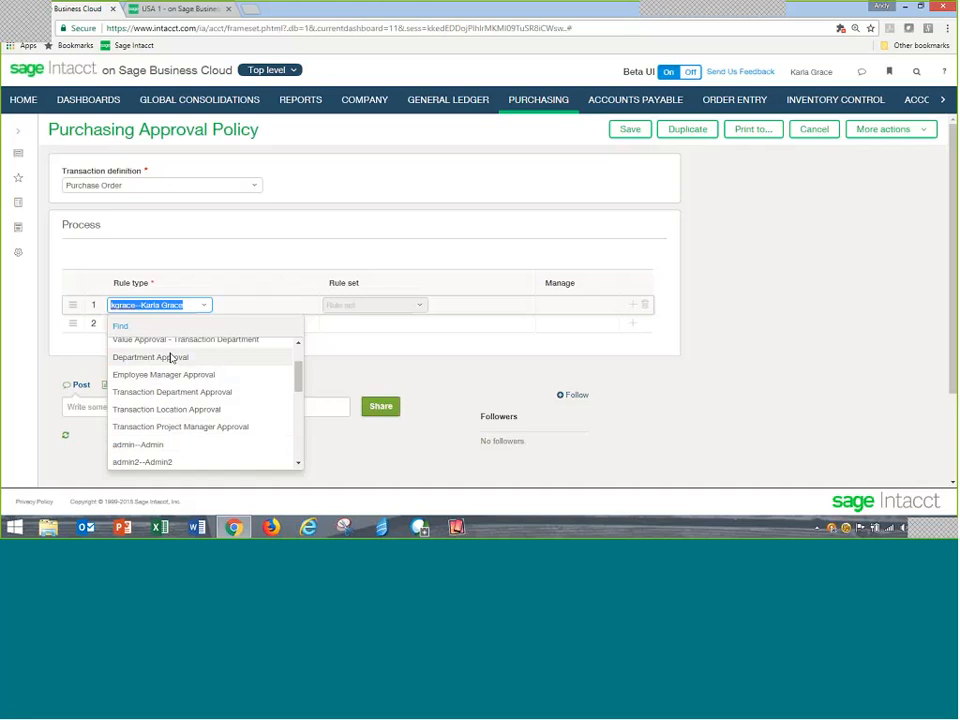
click(392, 308)
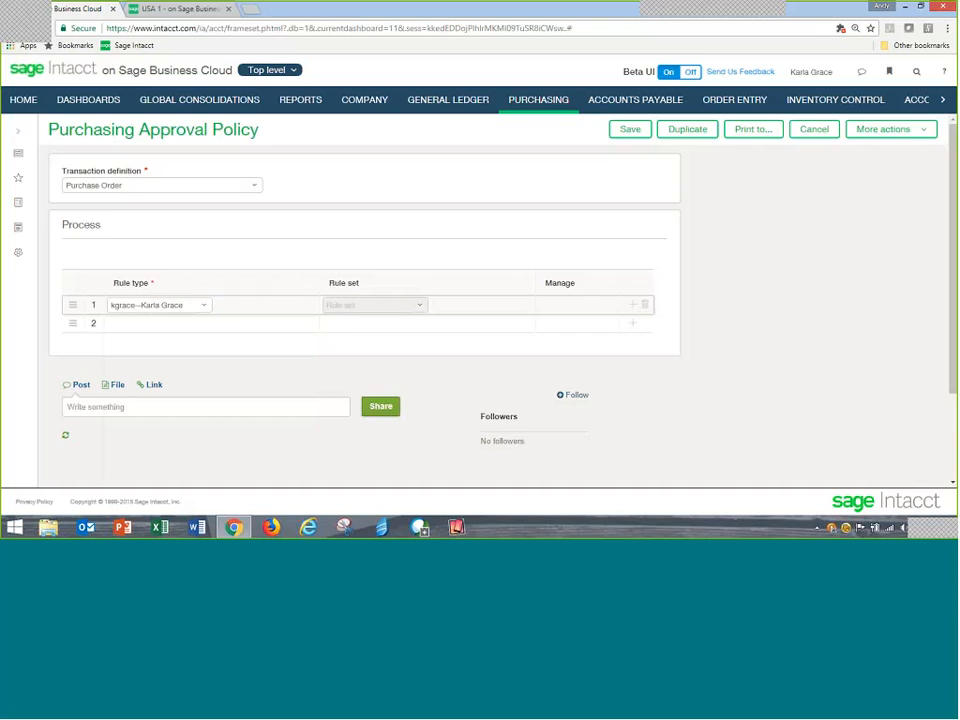
Step: Return to the USA 1 session and open the list of purchase orders in Purchasing
click(156, 10)
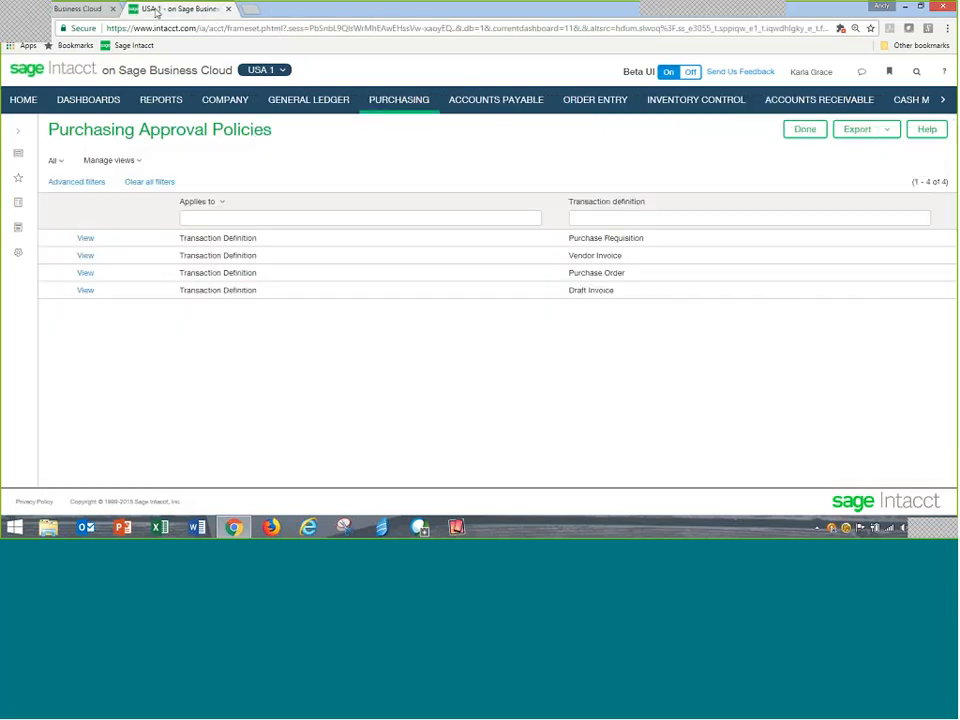
click(406, 112)
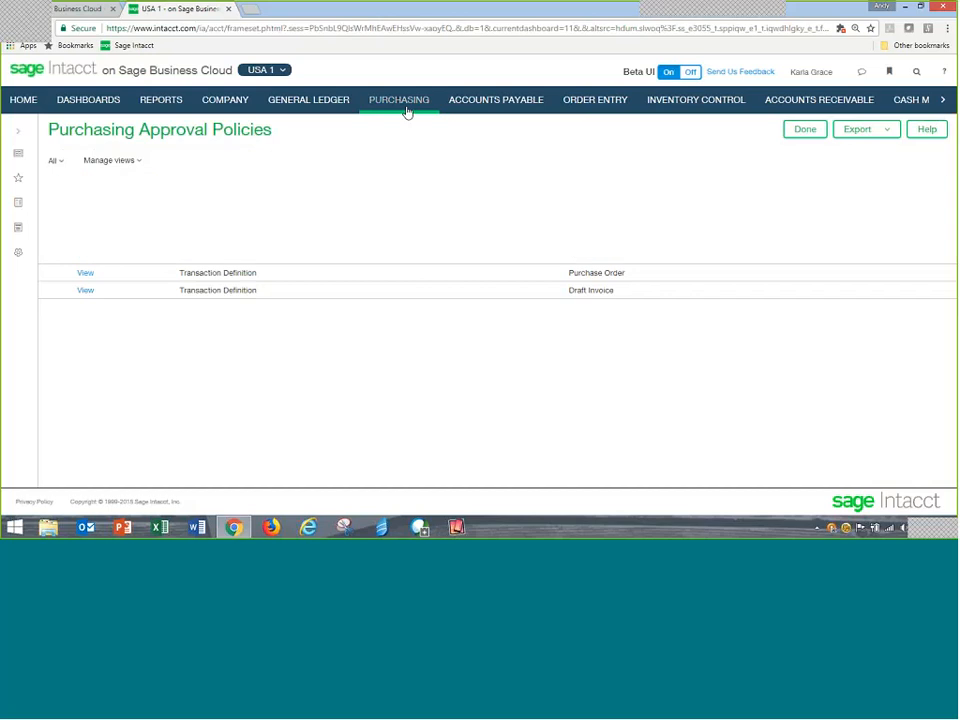
click(19, 180)
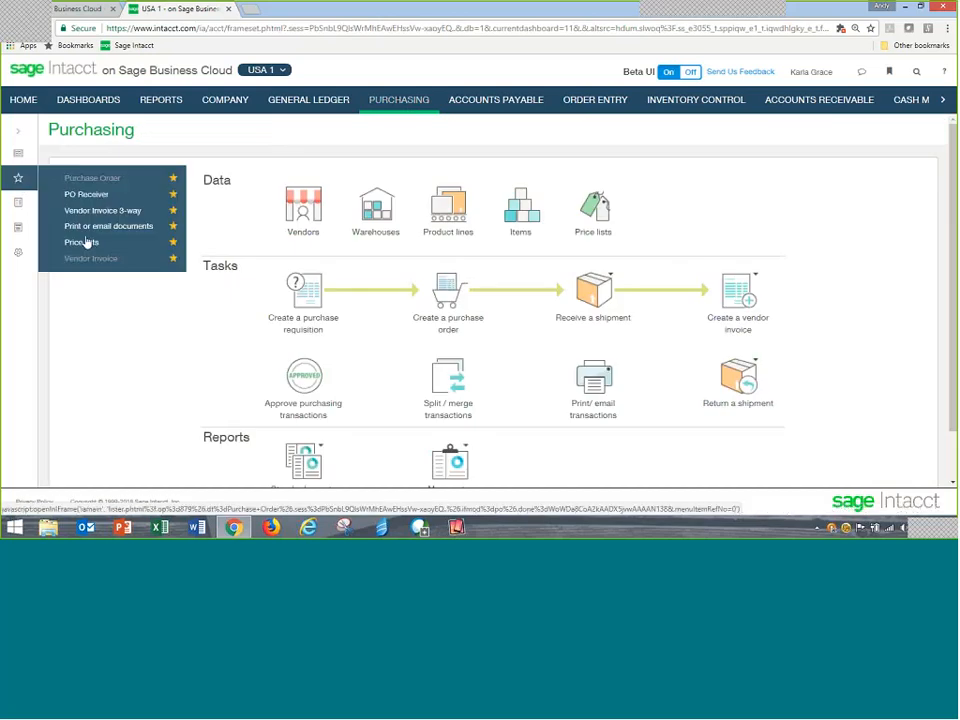
click(92, 180)
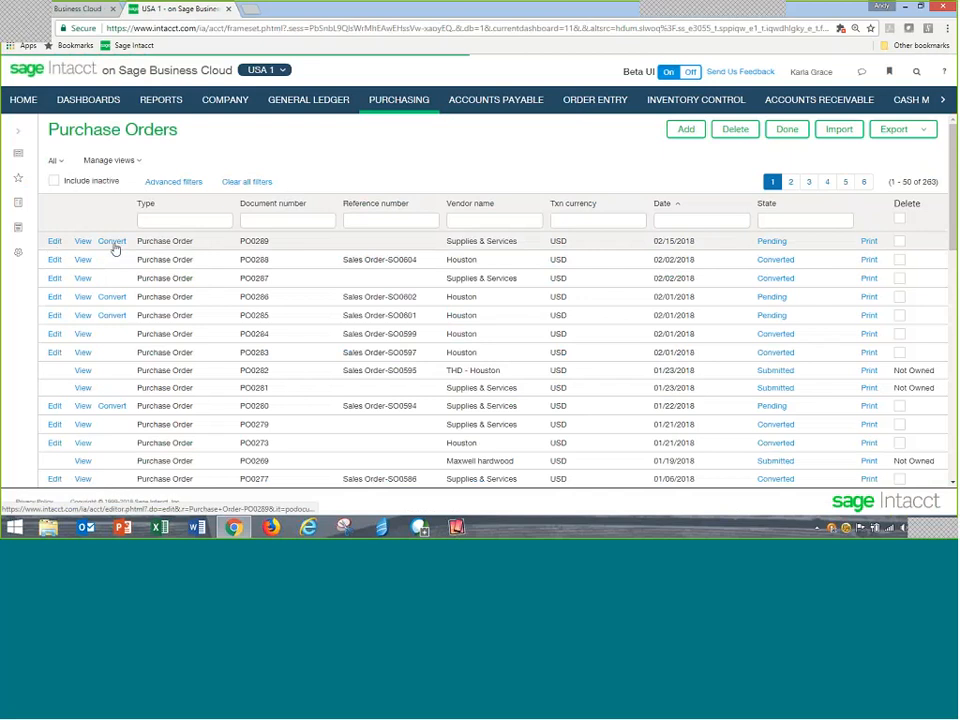
Step: Convert the pending 02/15/2018 Supplies & Services purchase order into a PO Receiver with its quantities kept, and post the receiver
mouse_move(115, 247)
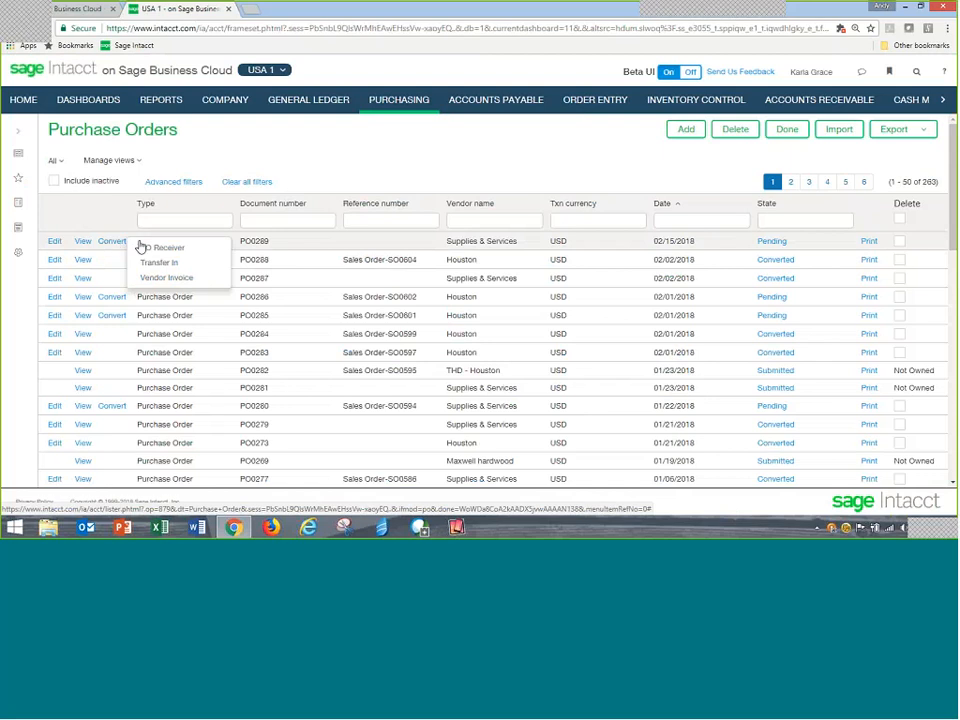
click(142, 246)
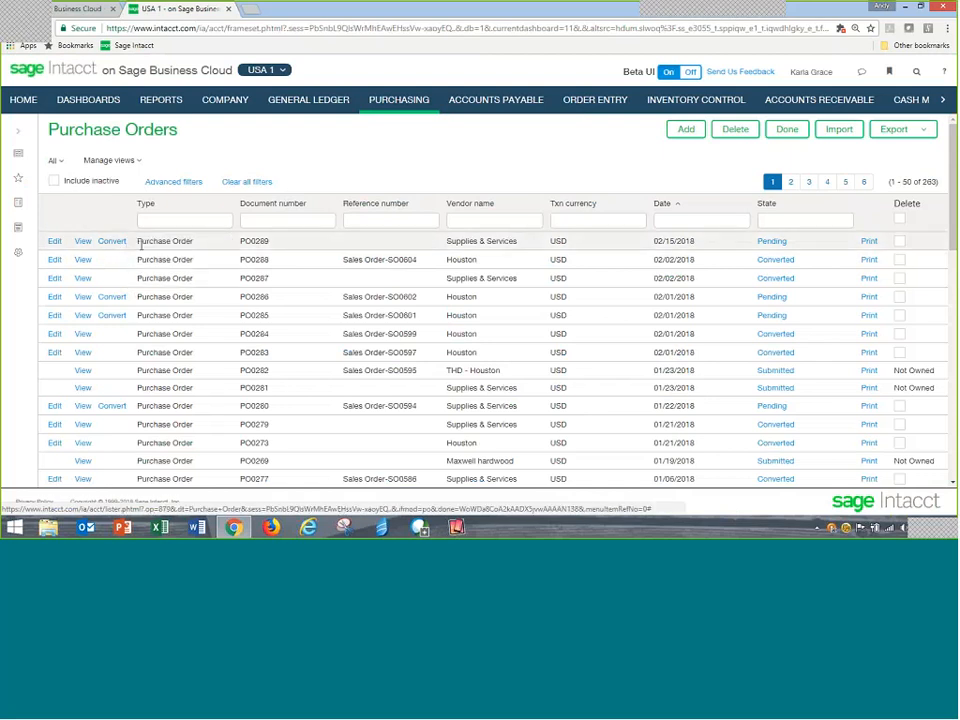
mouse_move(122, 242)
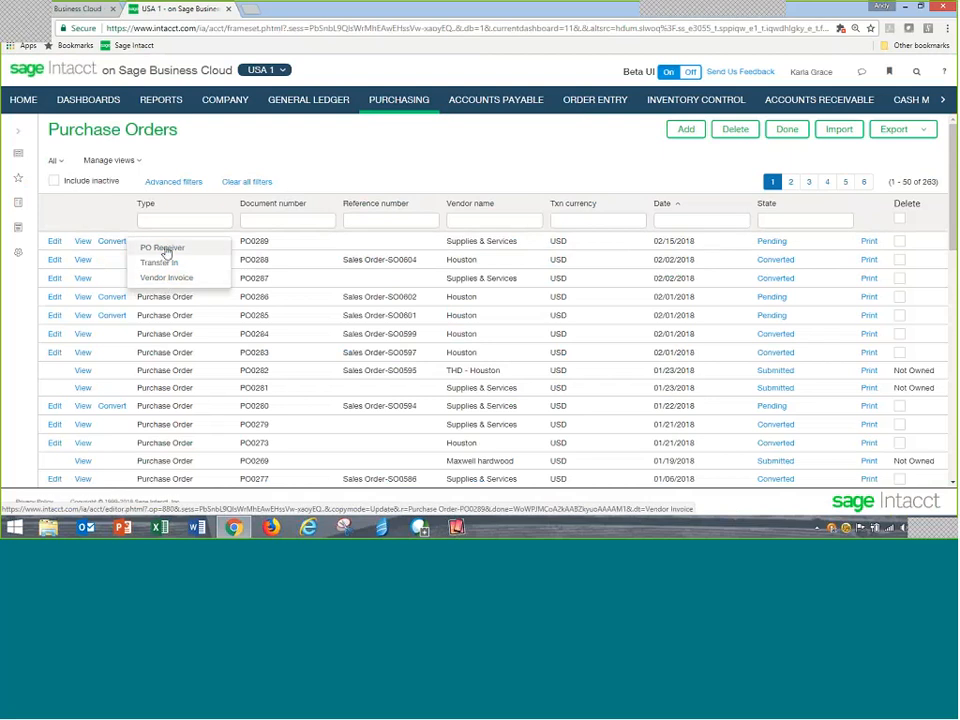
click(166, 251)
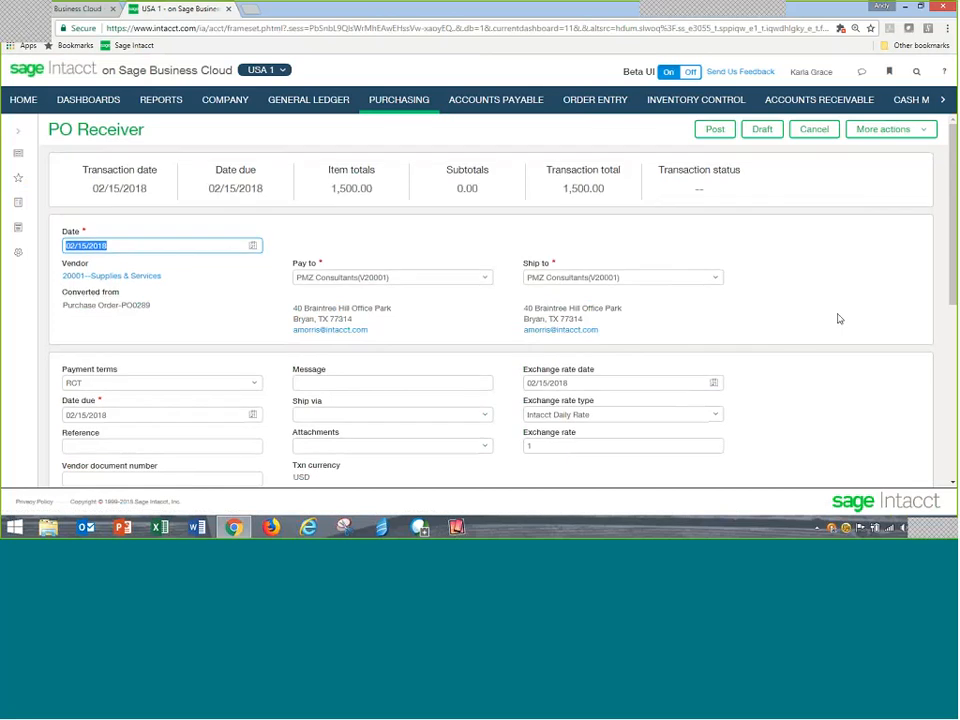
scroll(839, 319, down, 2)
scroll(506, 414, down, 2)
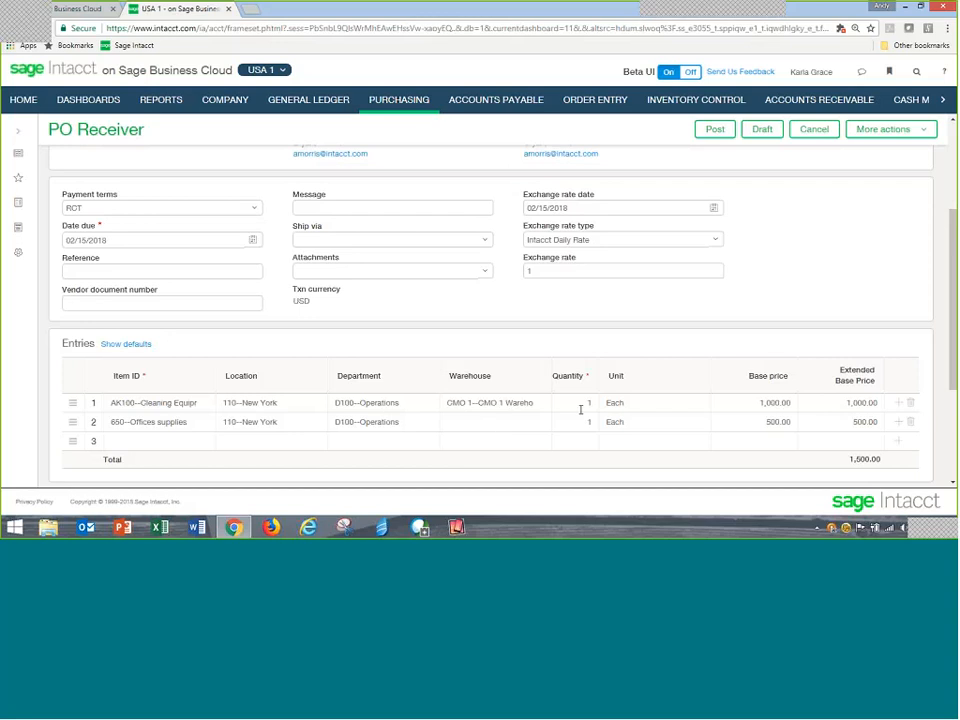
click(718, 129)
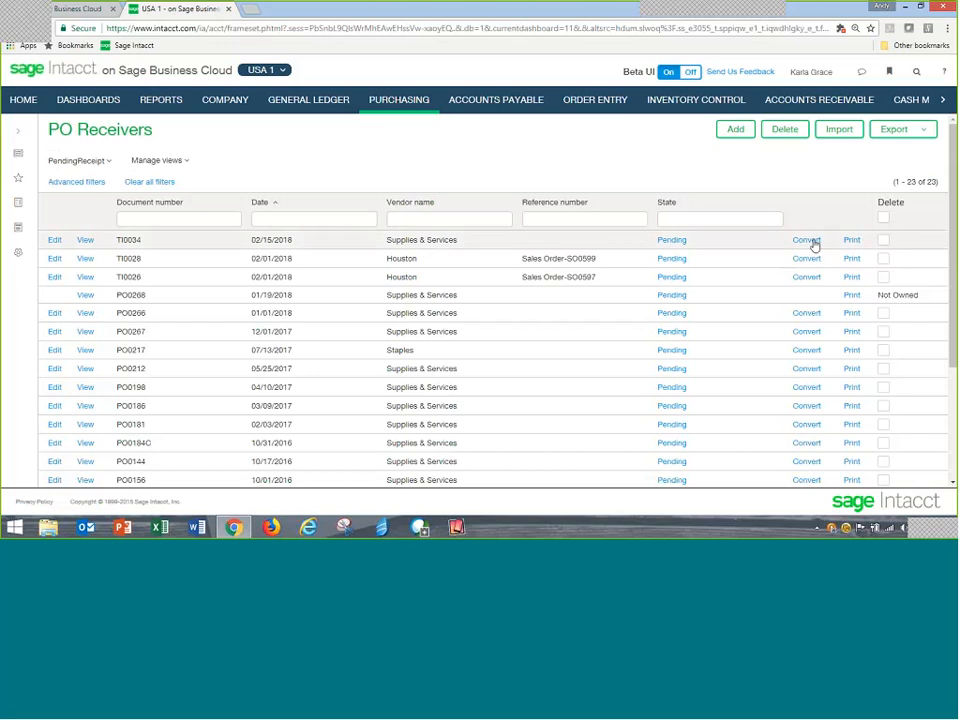
Step: Convert the 02/15/2018 Supplies & Services receiver into a Vendor Invoice 3-way and enter INV98273492 as its vendor document number
mouse_move(815, 244)
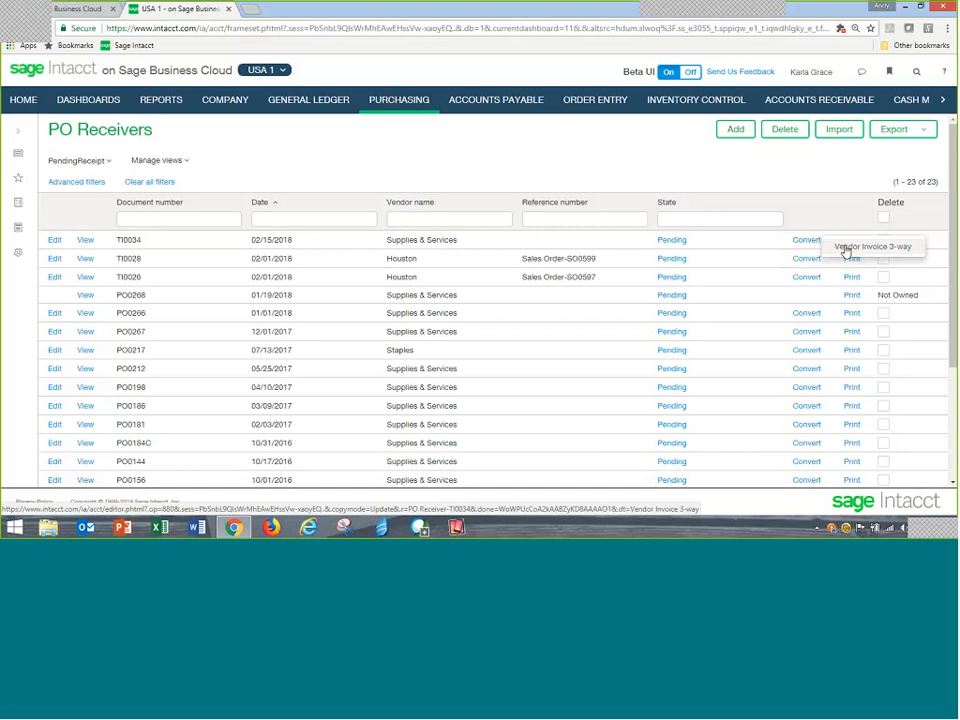
click(845, 249)
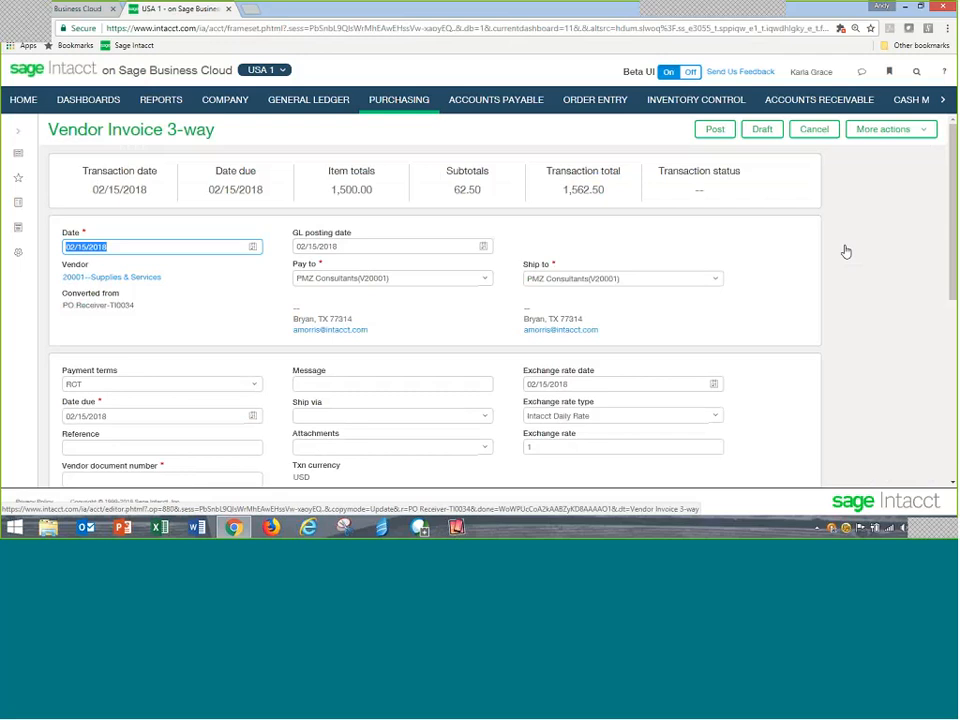
scroll(436, 347, down, 1)
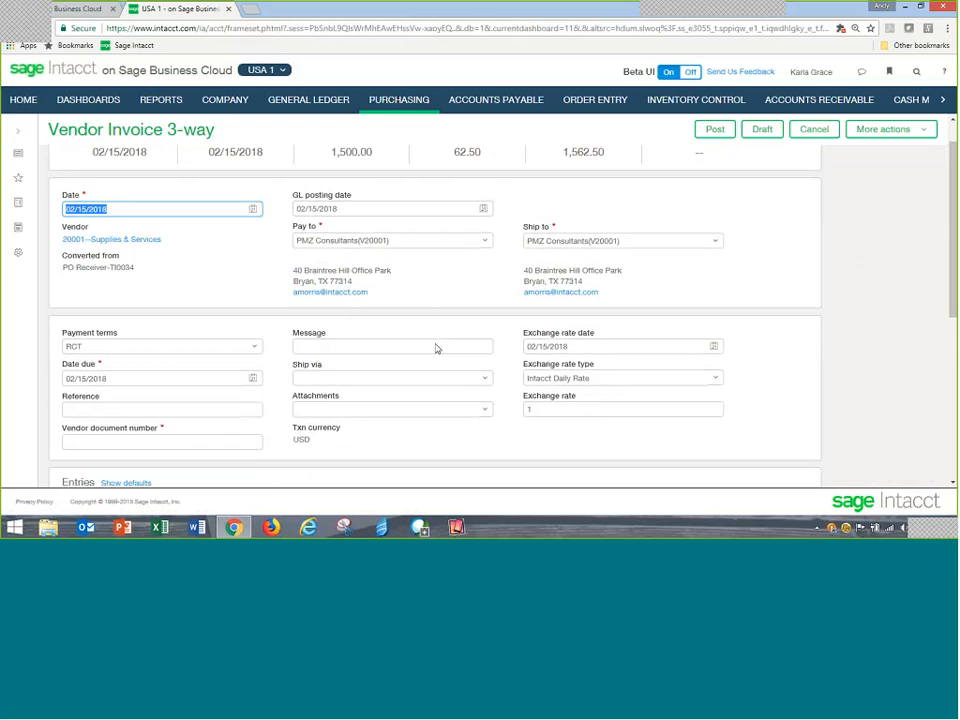
scroll(436, 347, down, 2)
click(100, 361)
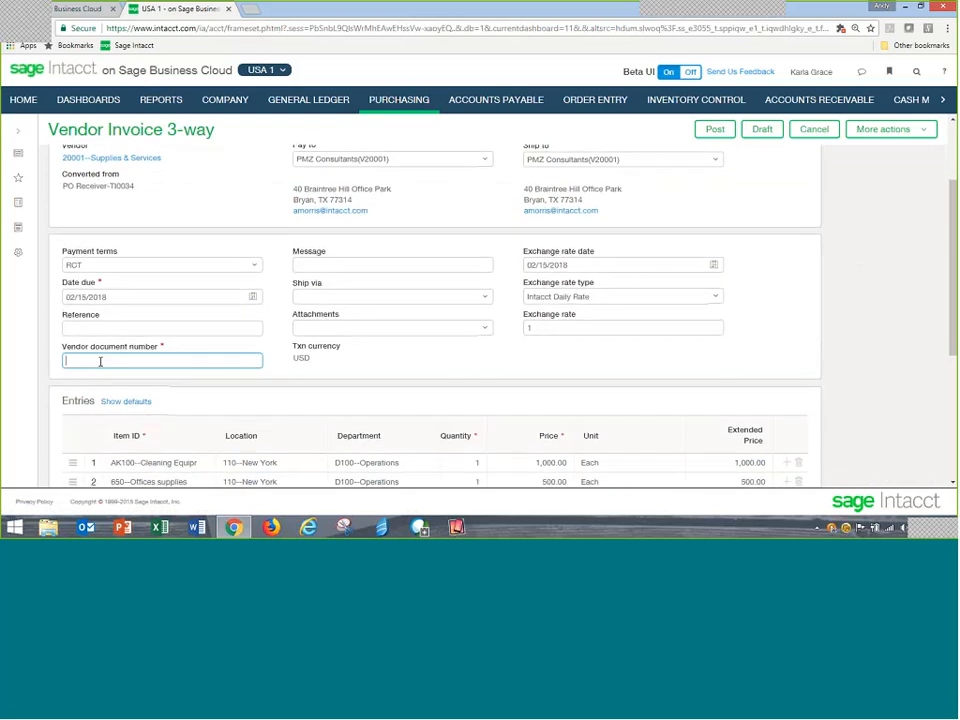
text(IN)
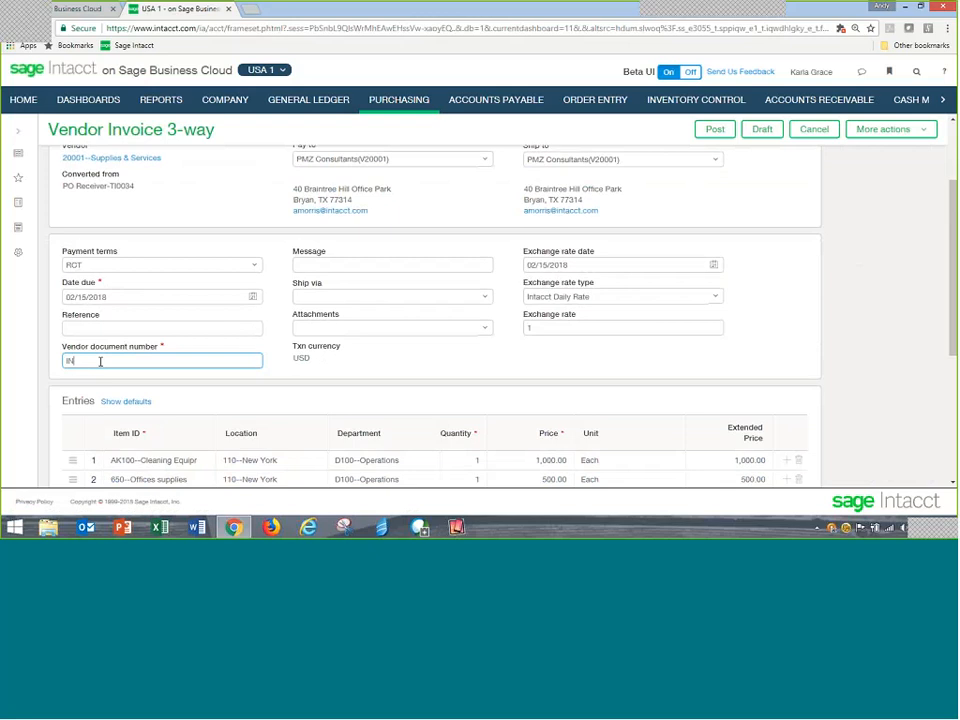
text(V98273492)
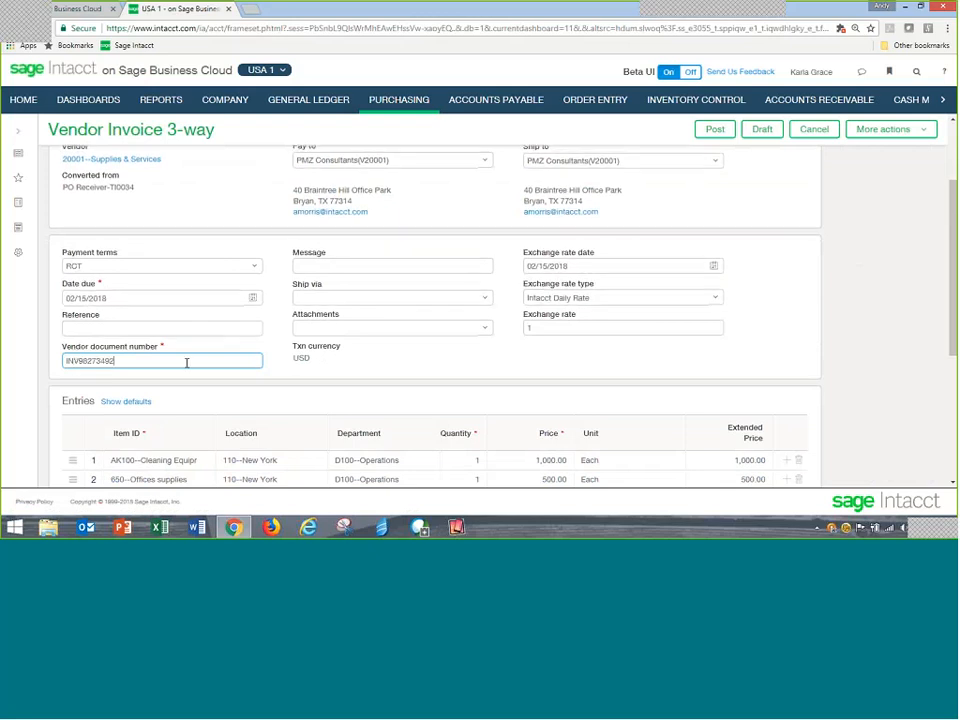
scroll(160, 350, up, 3)
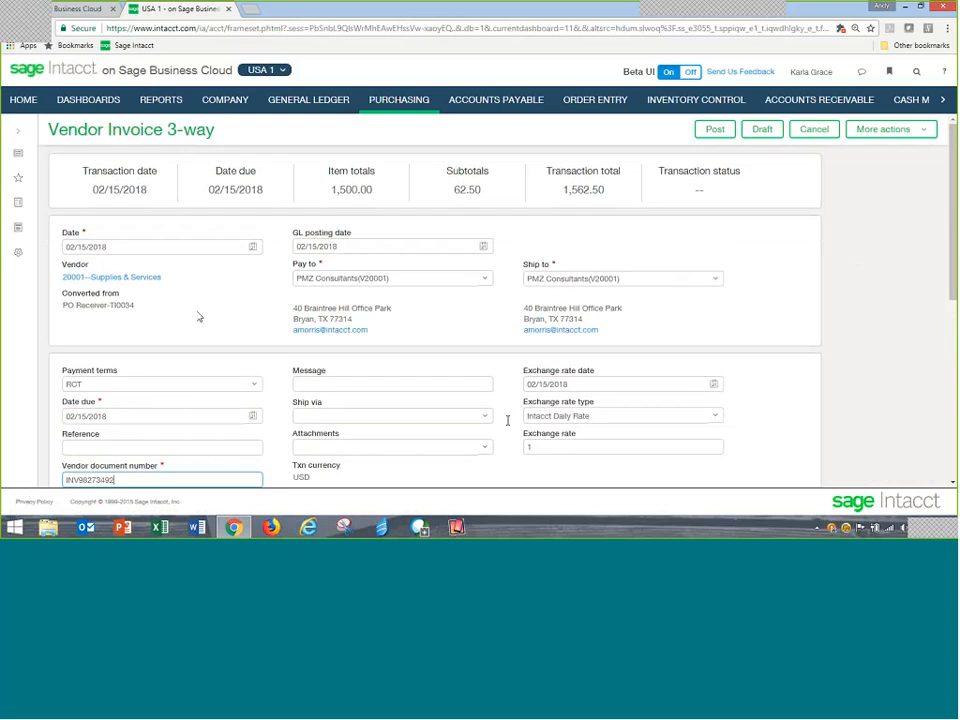
scroll(793, 399, down, 3)
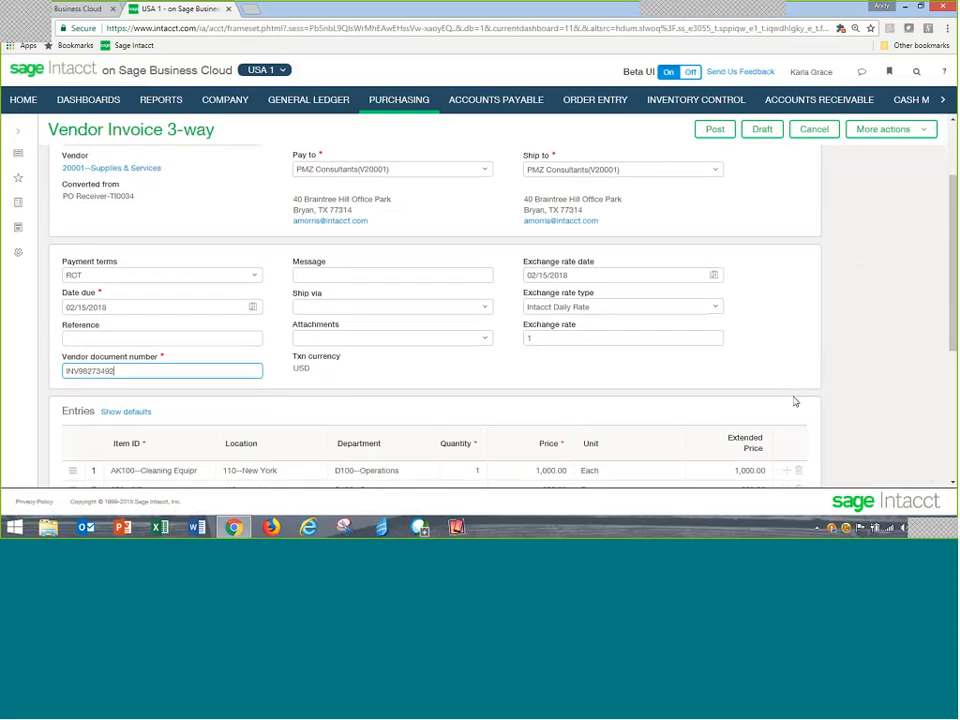
Step: Attach AAAreceipt.jpg from the Desktop folder to the vendor invoice and save the attachment with ID "id 987234"
click(444, 327)
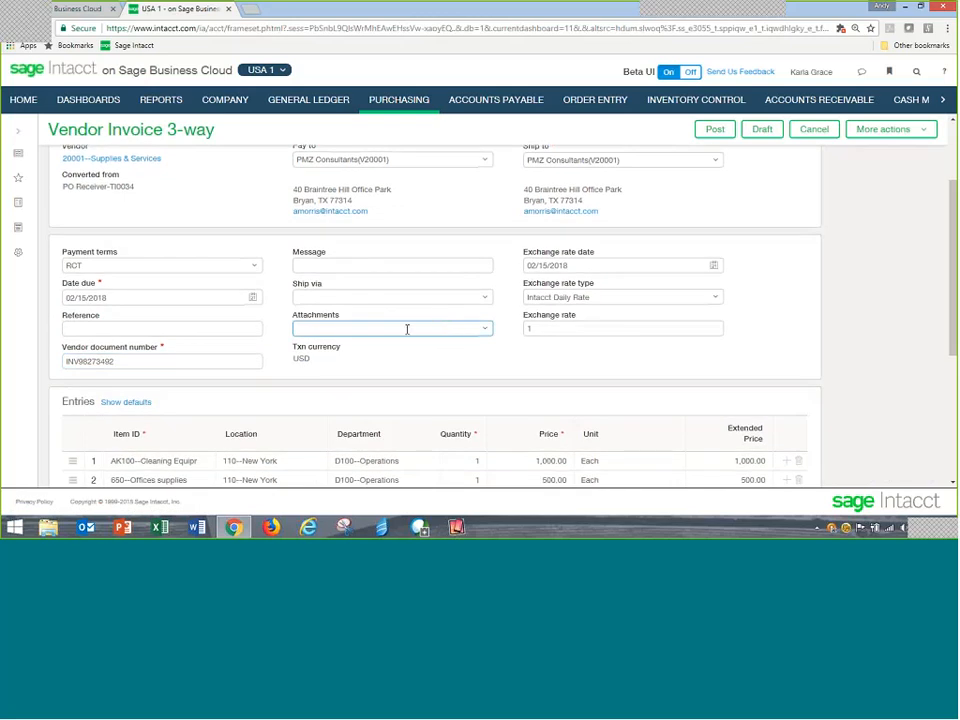
click(48, 527)
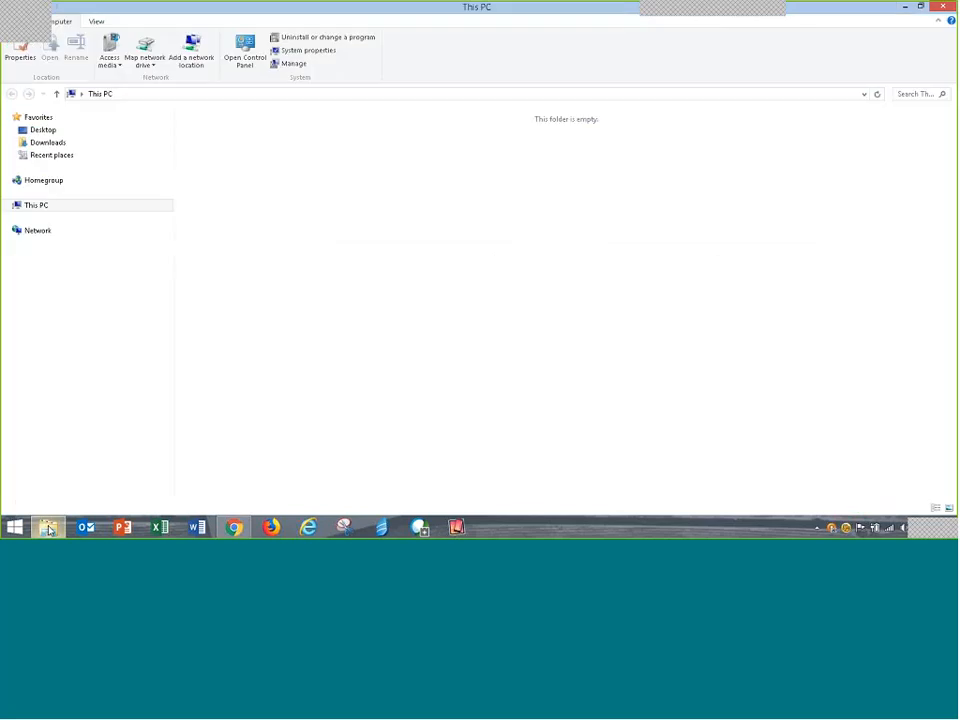
click(921, 6)
click(47, 411)
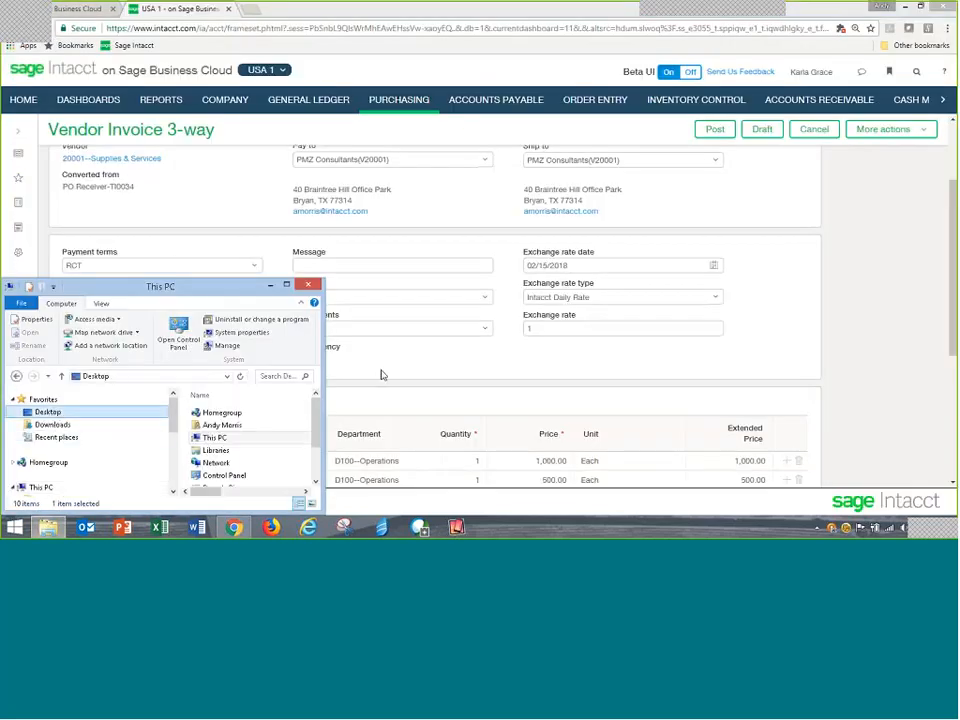
click(186, 437)
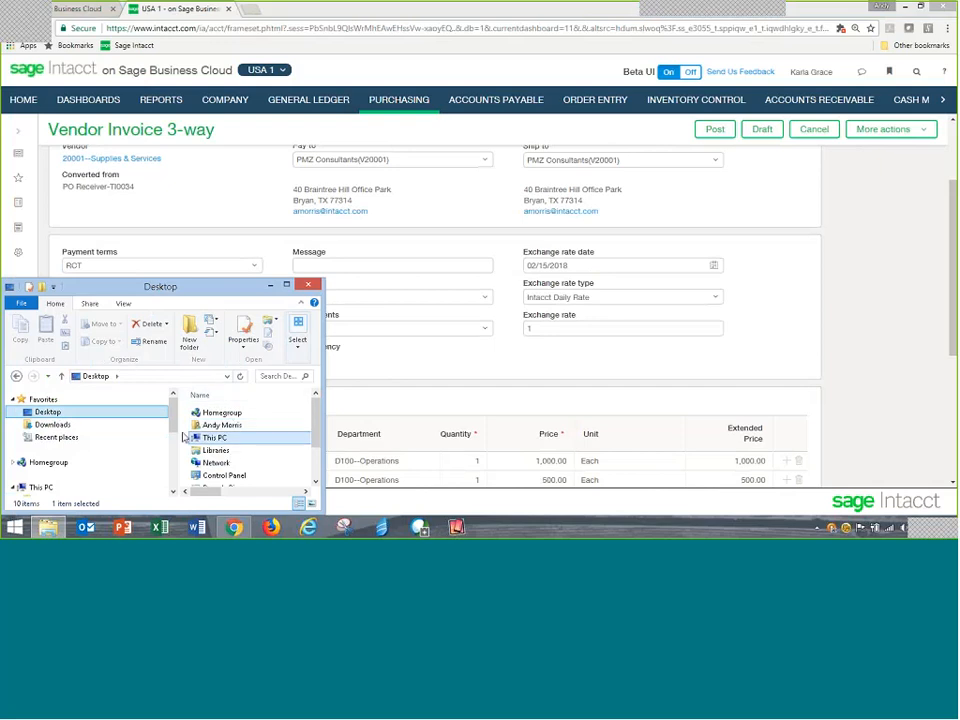
drag(311, 439, 321, 454)
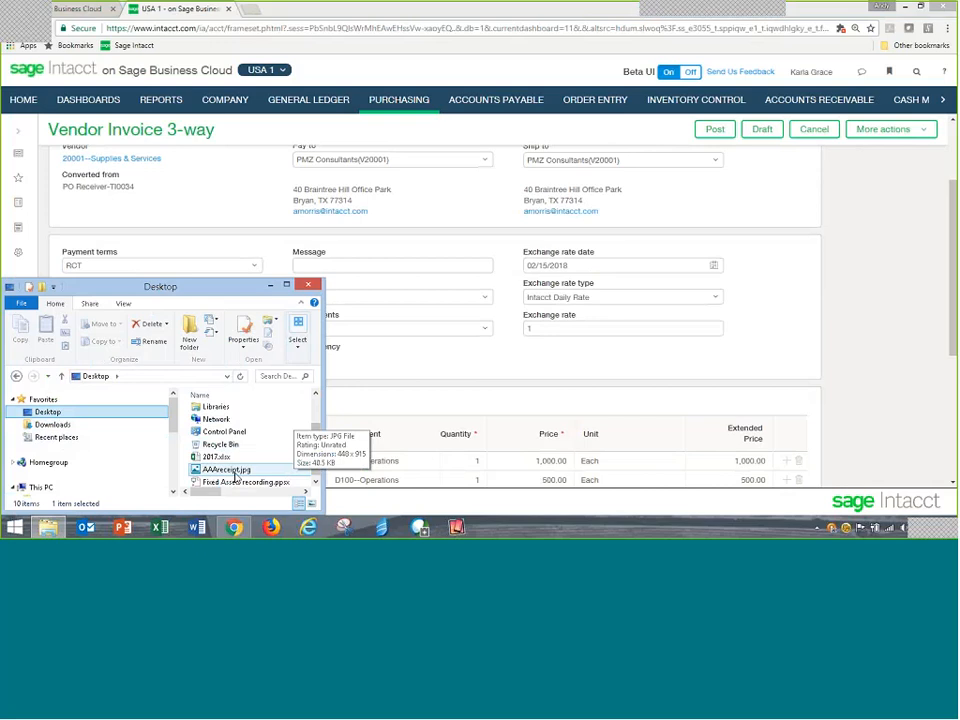
drag(236, 476, 444, 296)
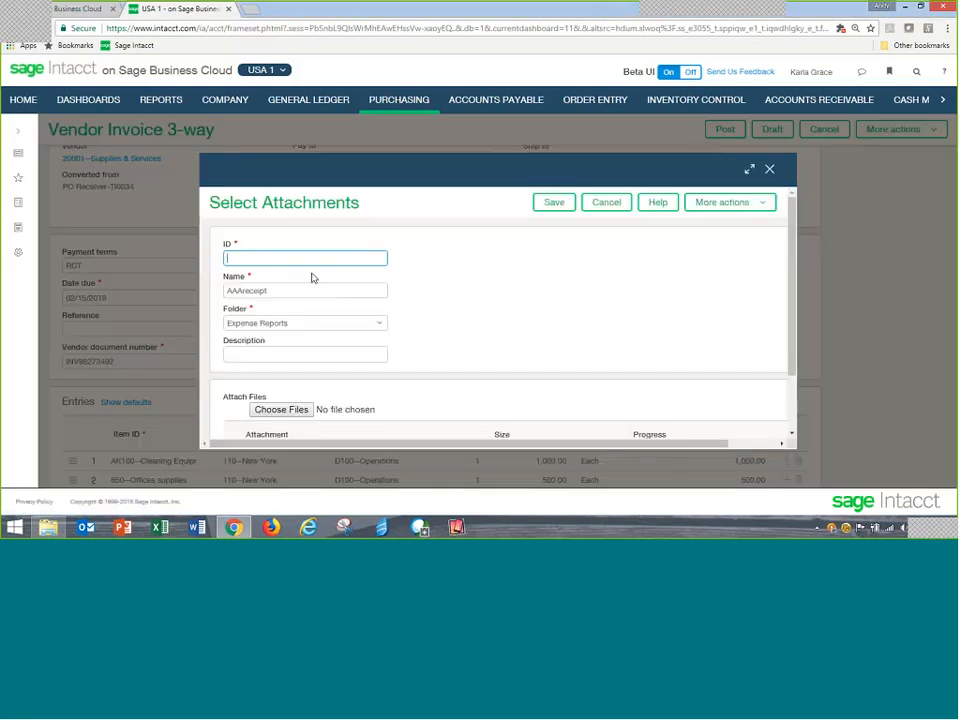
text(Id 987234)
click(554, 202)
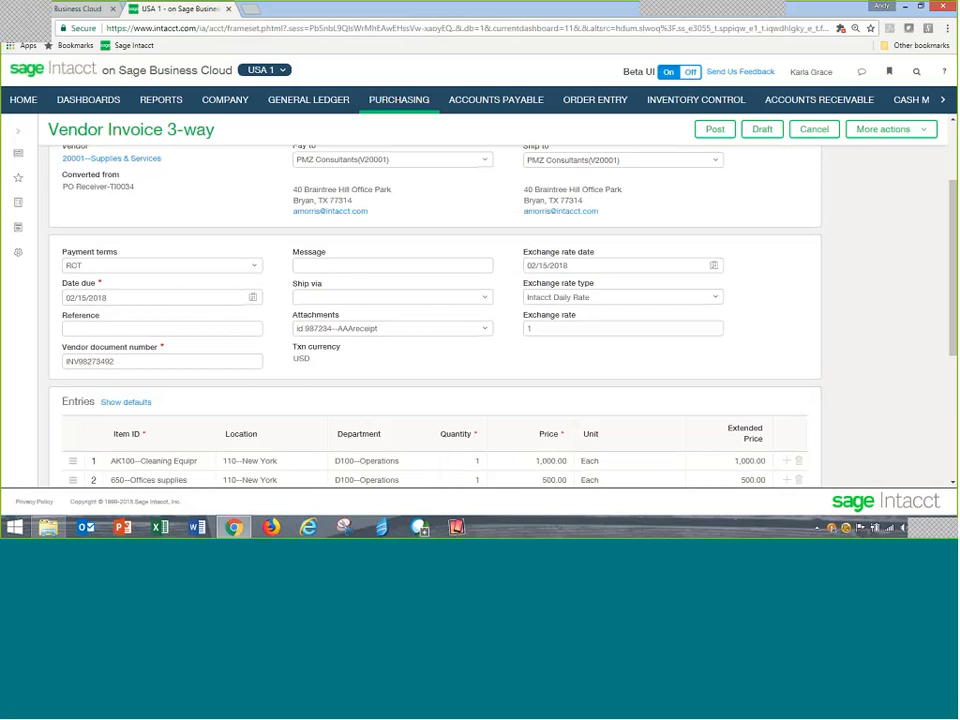
Step: Check the entries and subtotals of the vendor invoice and post it
scroll(208, 404, down, 3)
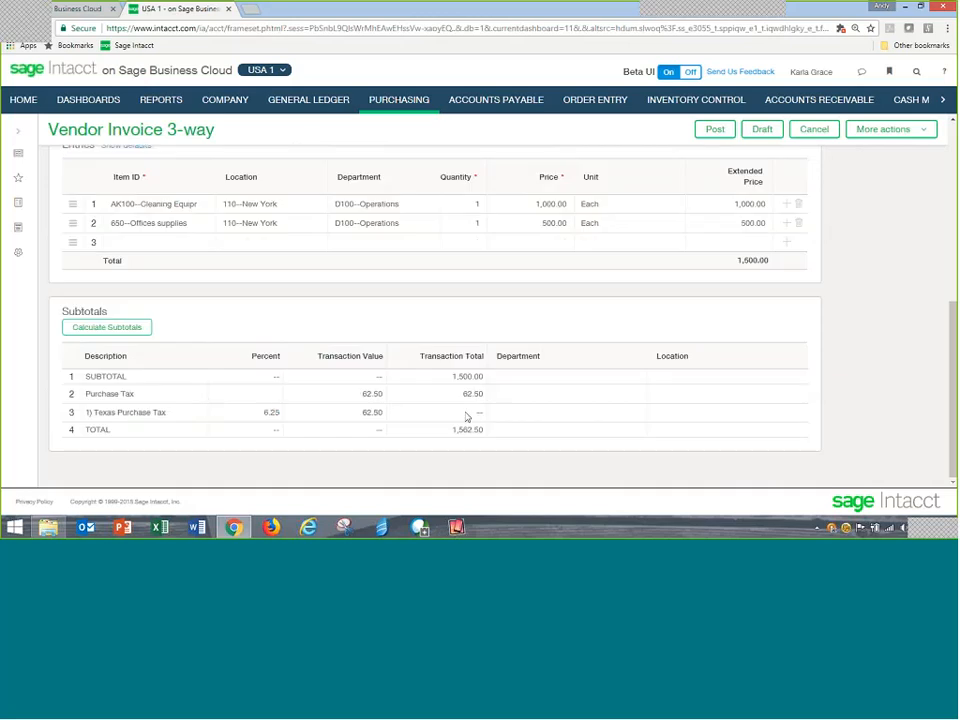
scroll(560, 400, up, 2)
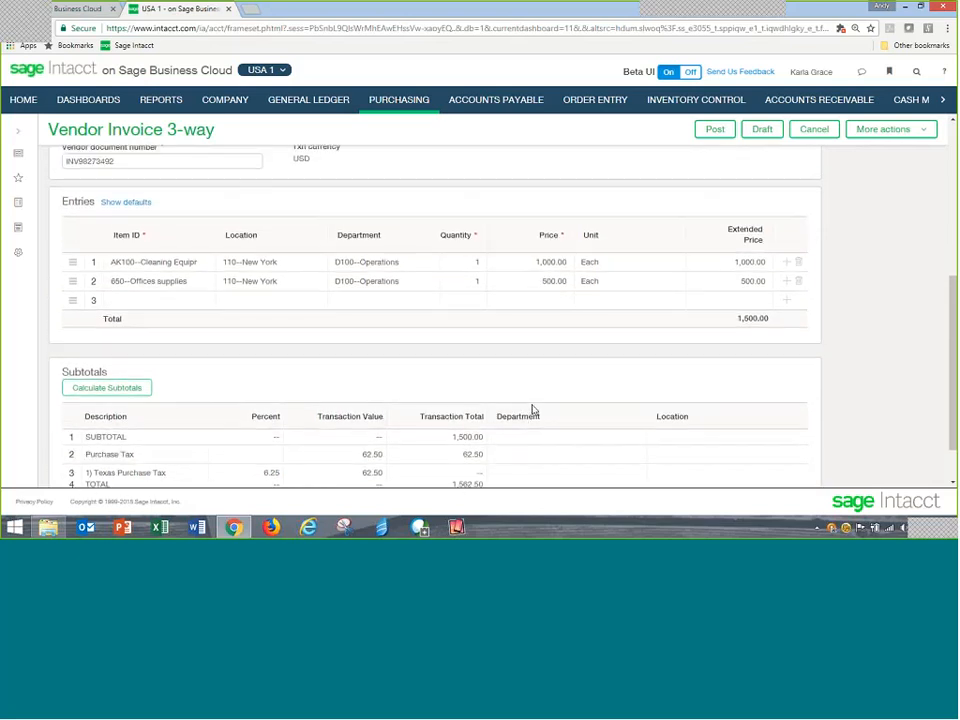
scroll(533, 410, up, 4)
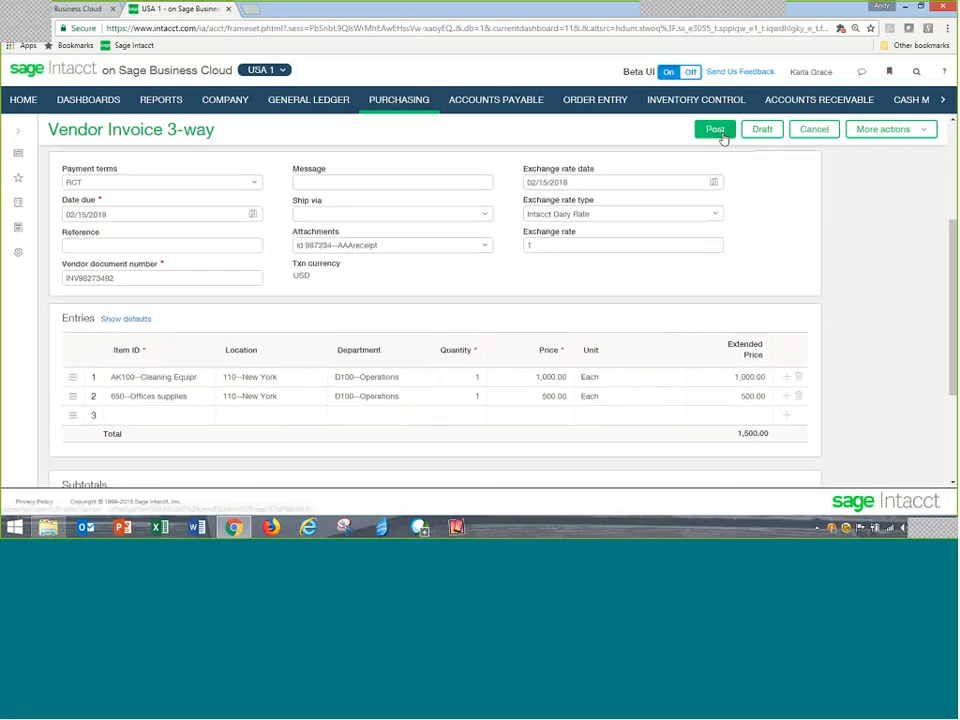
click(716, 131)
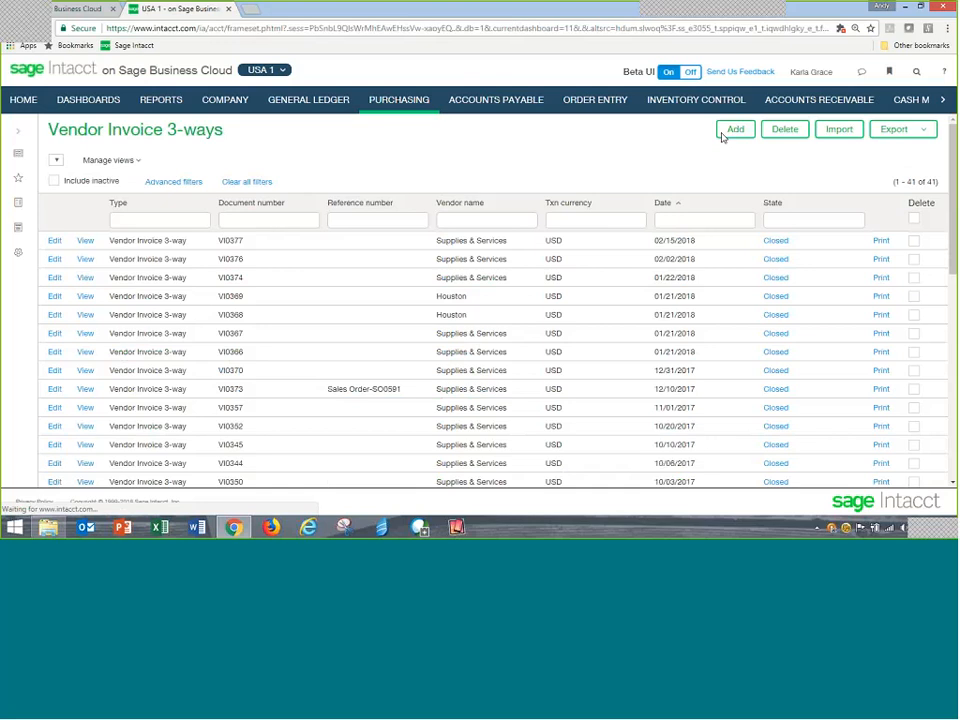
Step: Examine the transaction history of the newly posted Supplies & Services vendor invoice, including its source PO Receiver and Purchase Order
click(54, 242)
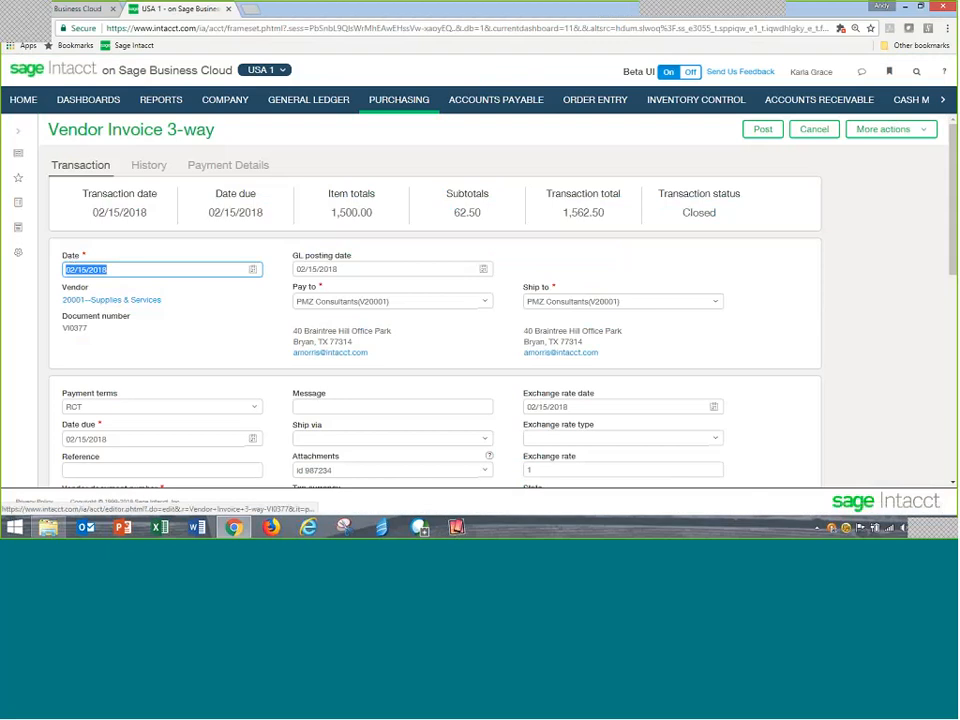
click(150, 167)
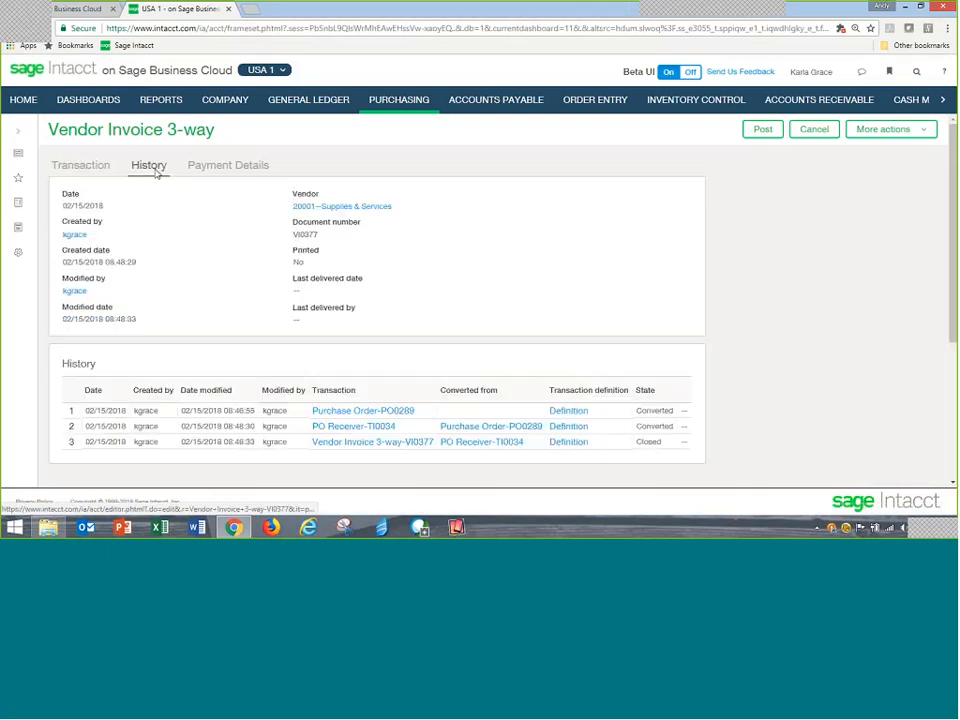
click(351, 428)
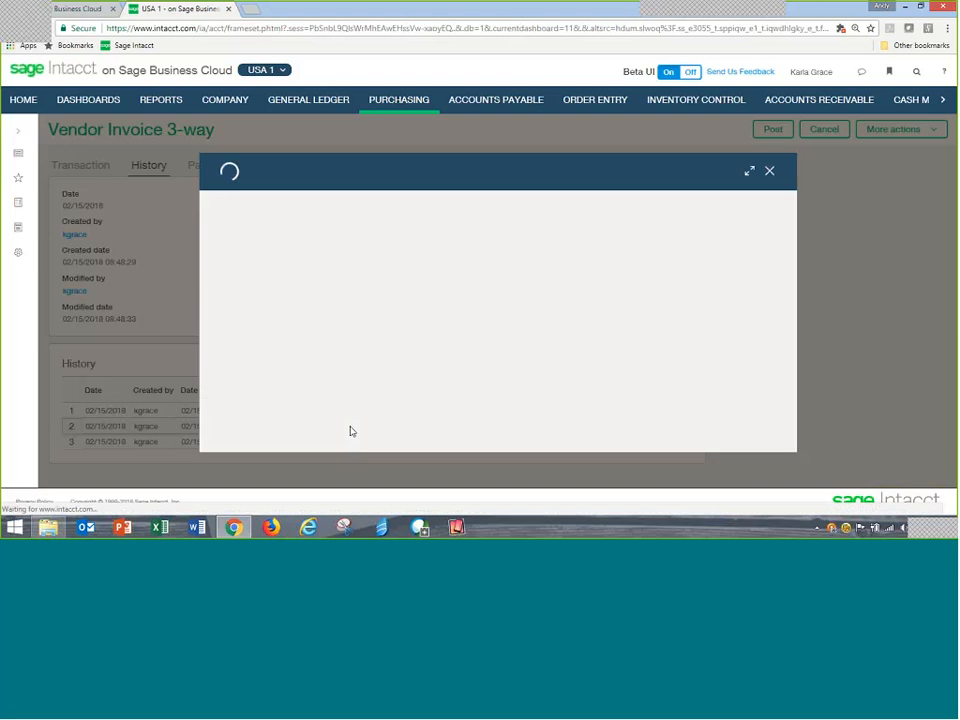
scroll(602, 379, down, 5)
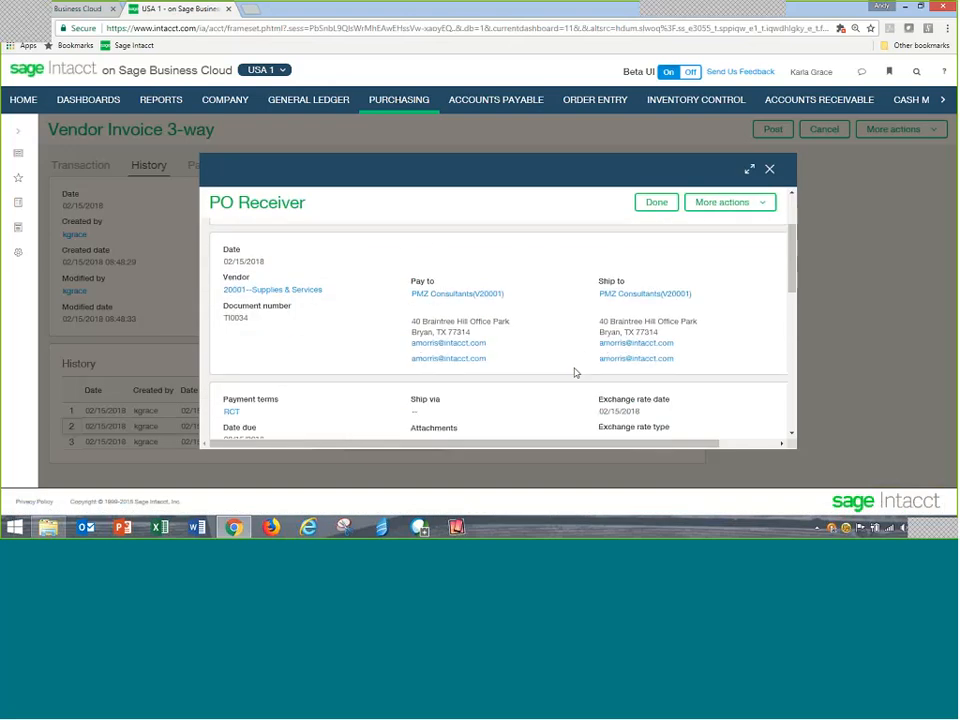
click(769, 168)
click(333, 412)
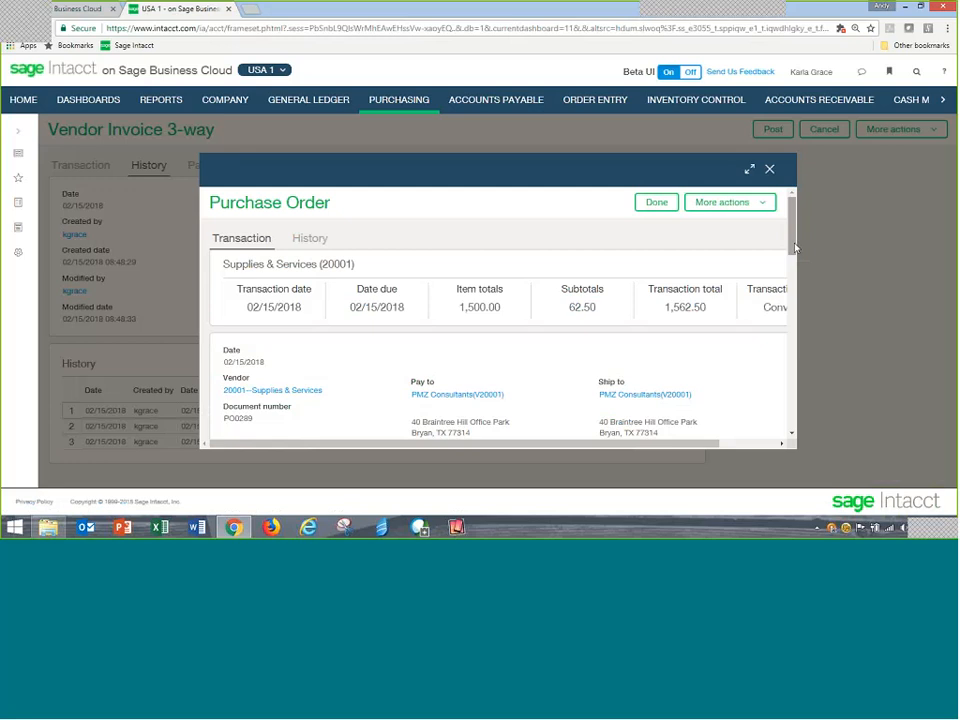
drag(795, 247, 793, 206)
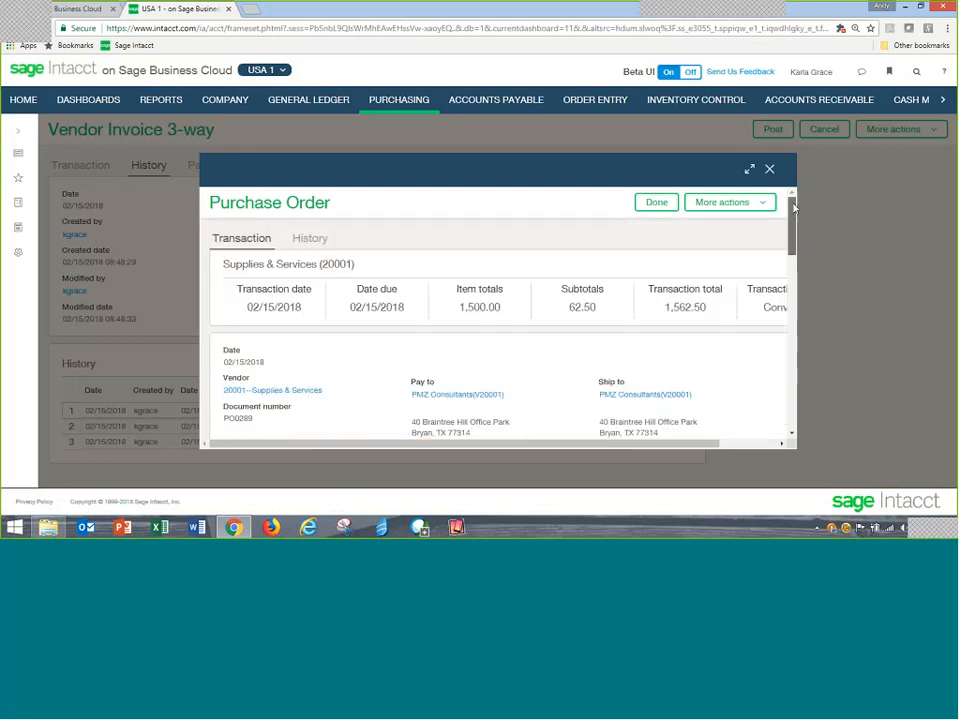
click(770, 171)
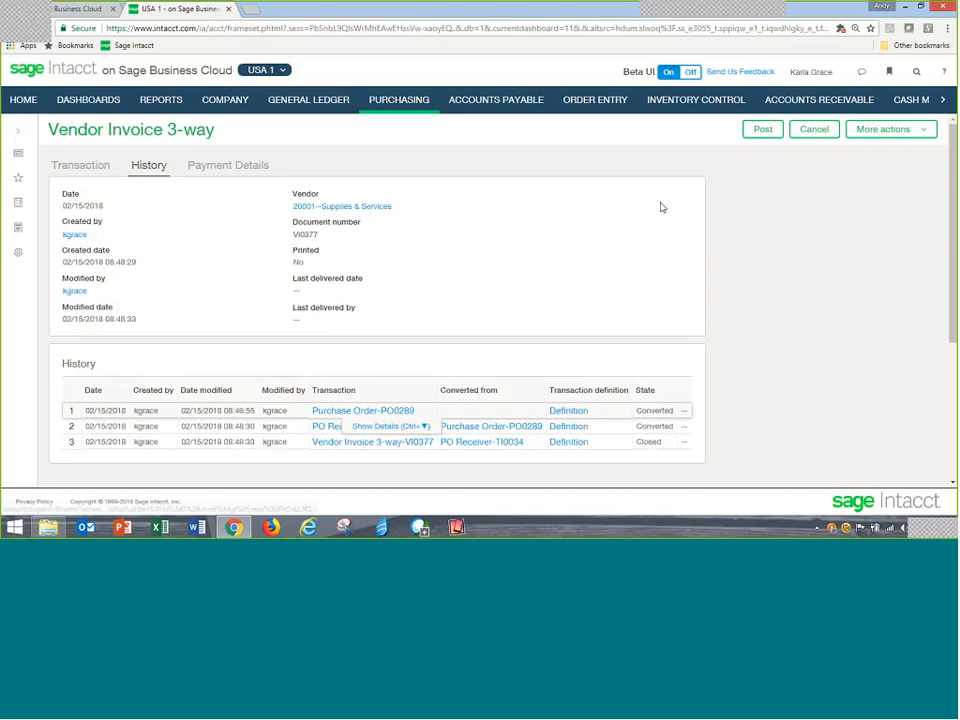
Step: Leave the vendor invoice and open the setup page of the General Ledger report
click(289, 101)
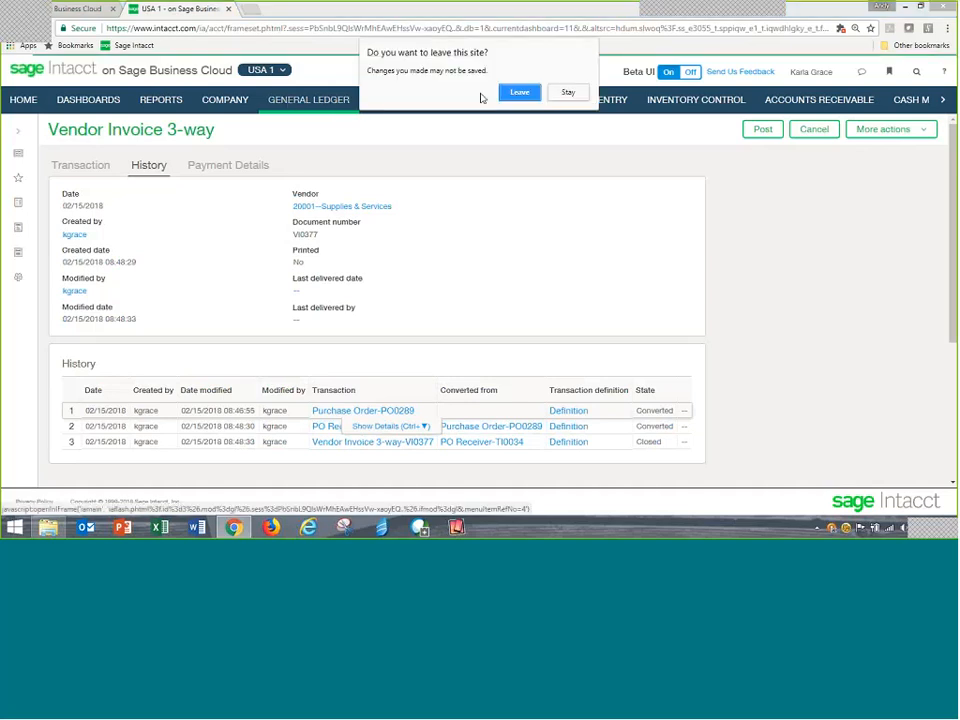
click(517, 94)
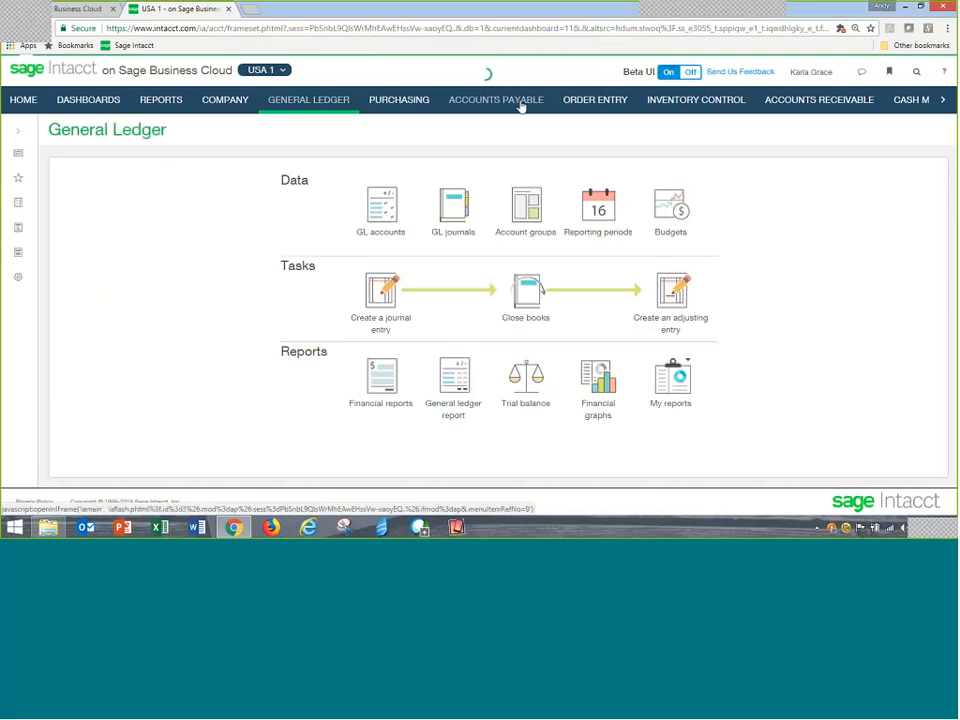
click(460, 396)
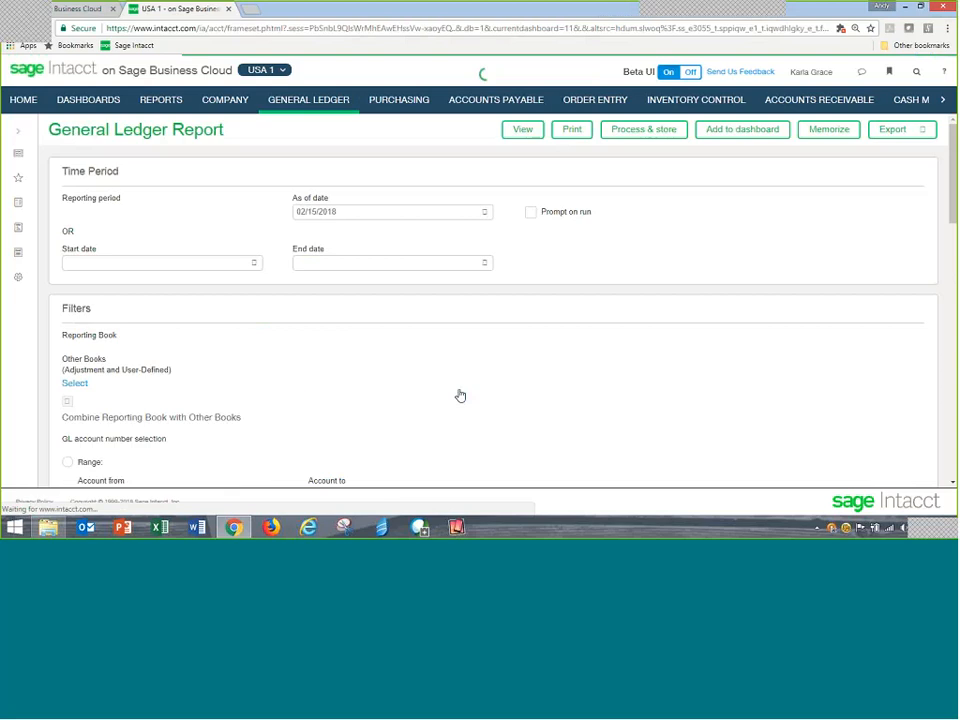
Step: Set the report's start and end dates to 02/15/2018 and view the General Ledger report
click(343, 263)
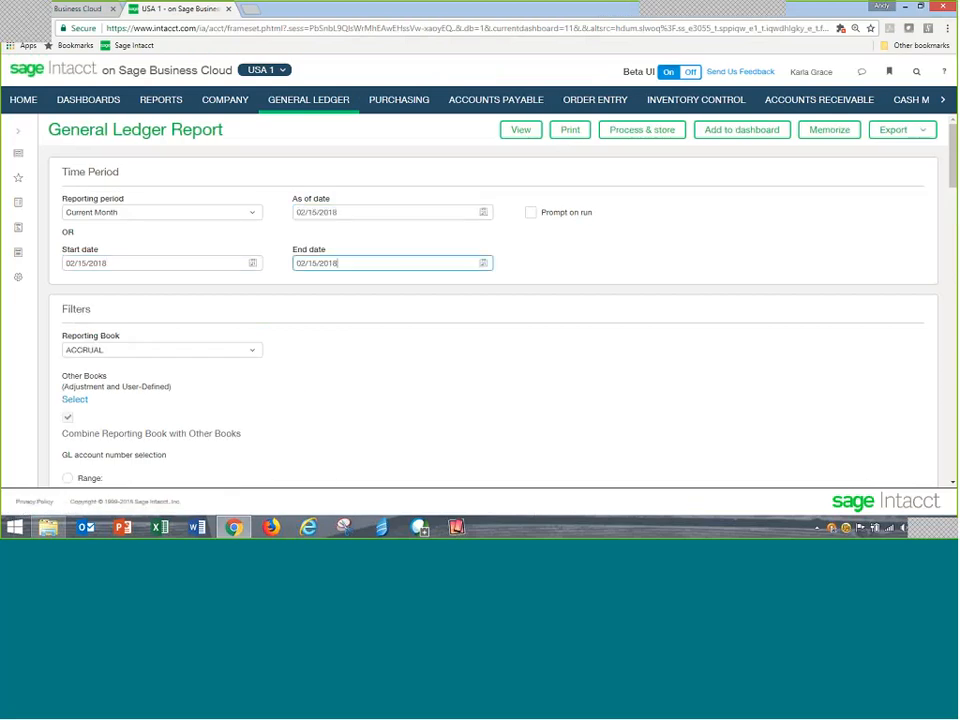
click(514, 134)
click(518, 158)
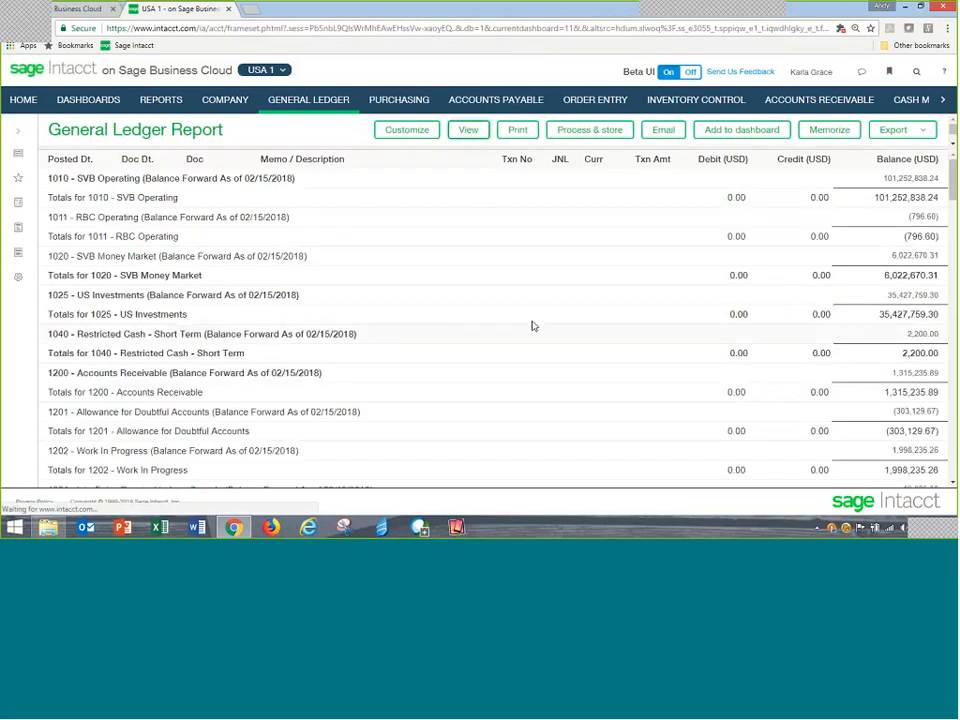
Step: Examine the PO Receiver and Supplies & Services bill postings in the Inventory, Accounts Payable, Accrued Not Vouchered, Sales and Use Tax Cost and Office Supplies accounts
scroll(530, 324, down, 5)
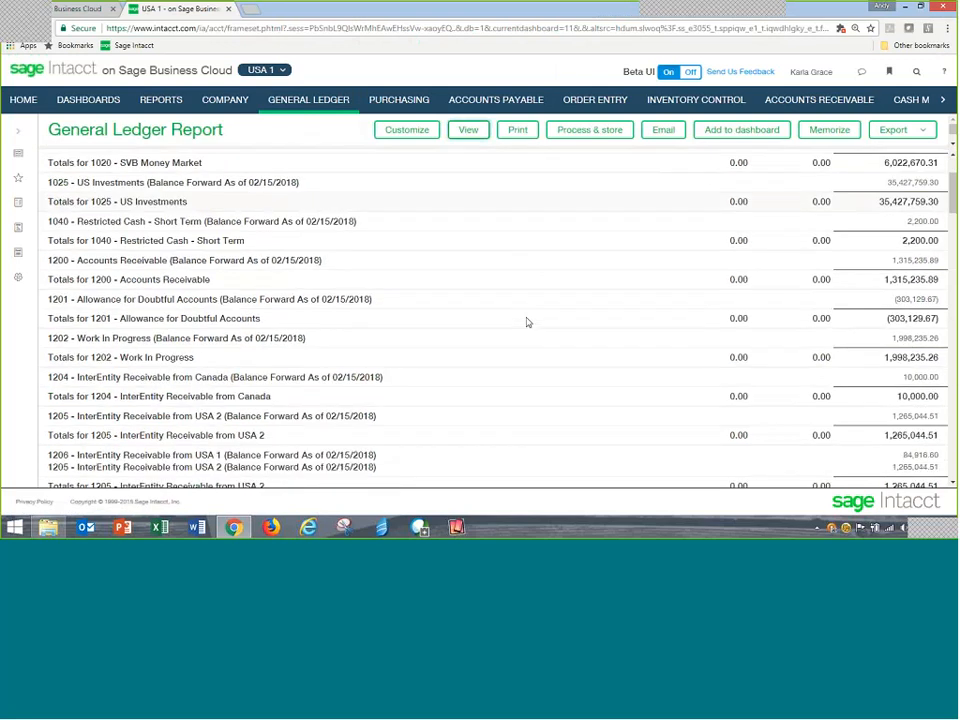
scroll(528, 322, down, 5)
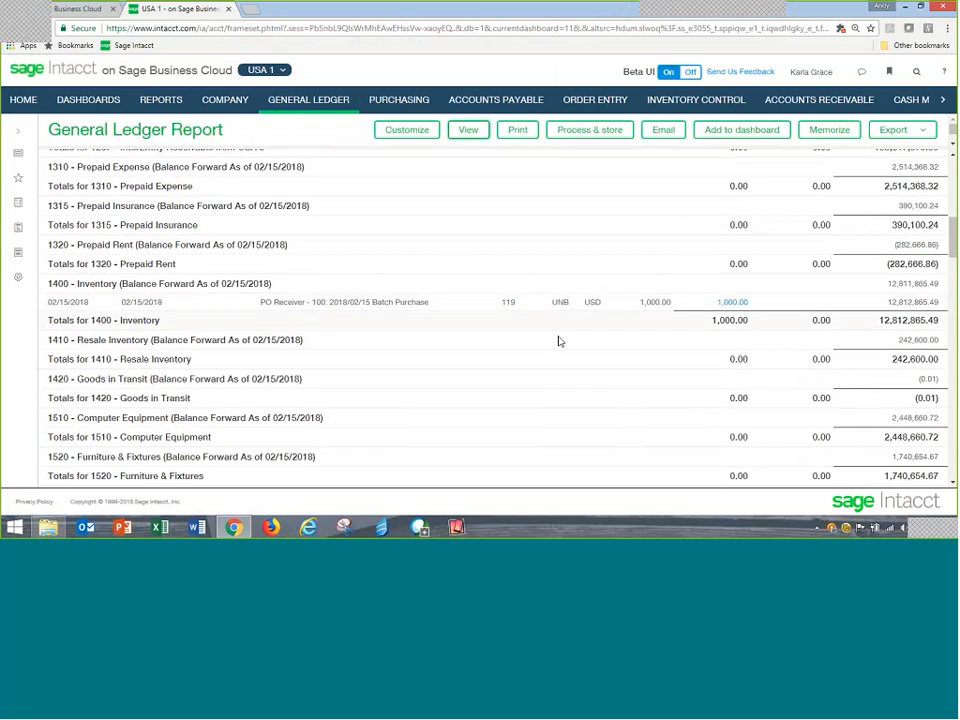
scroll(588, 362, down, 5)
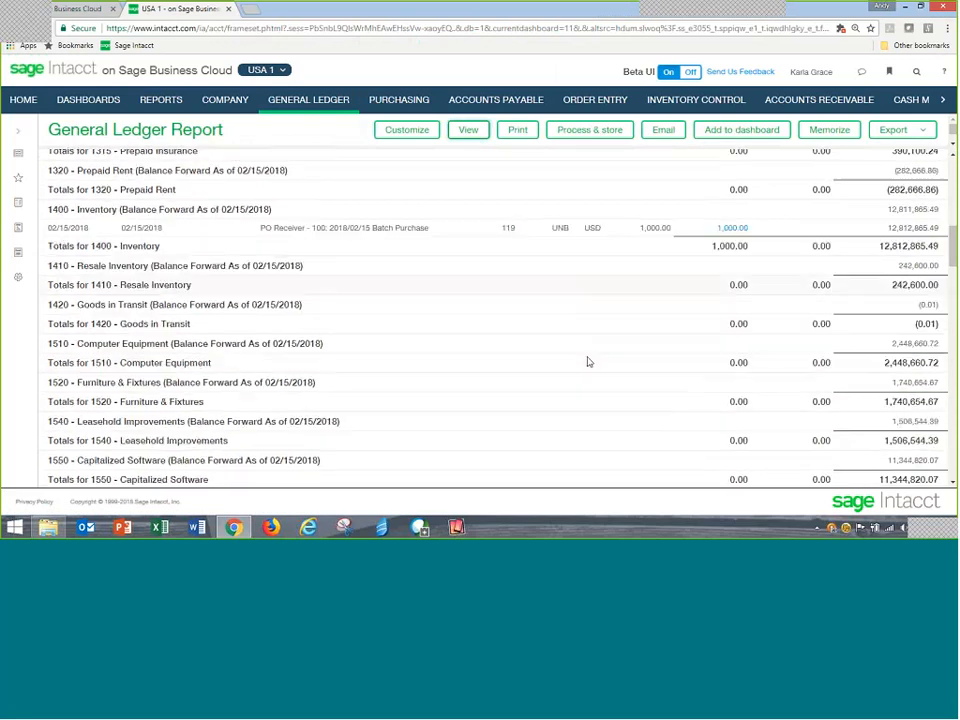
scroll(588, 362, down, 10)
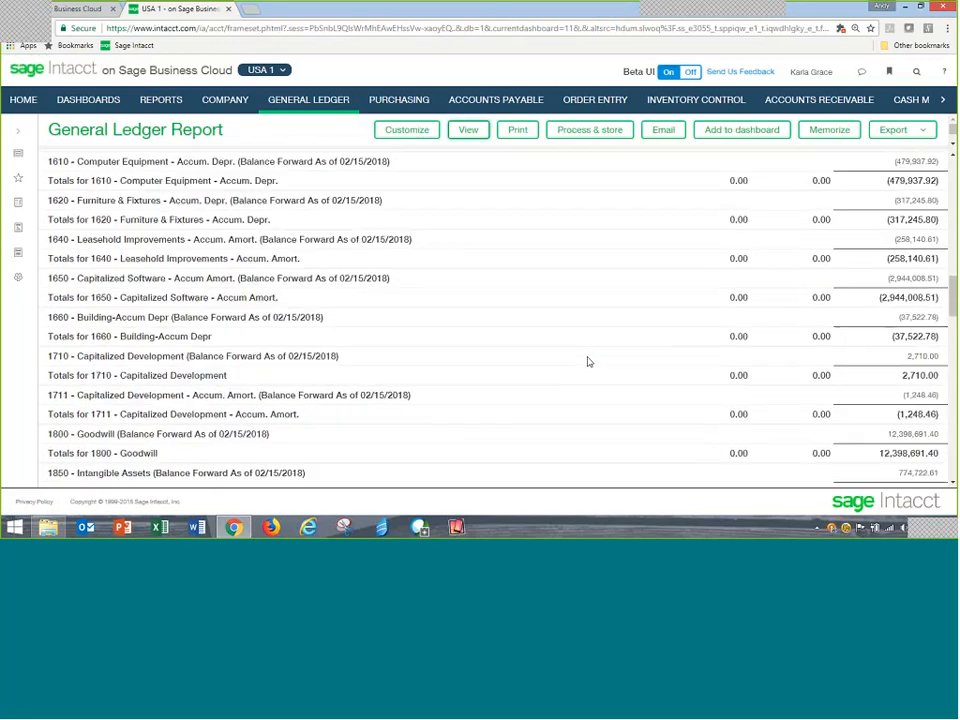
scroll(589, 362, up, 2)
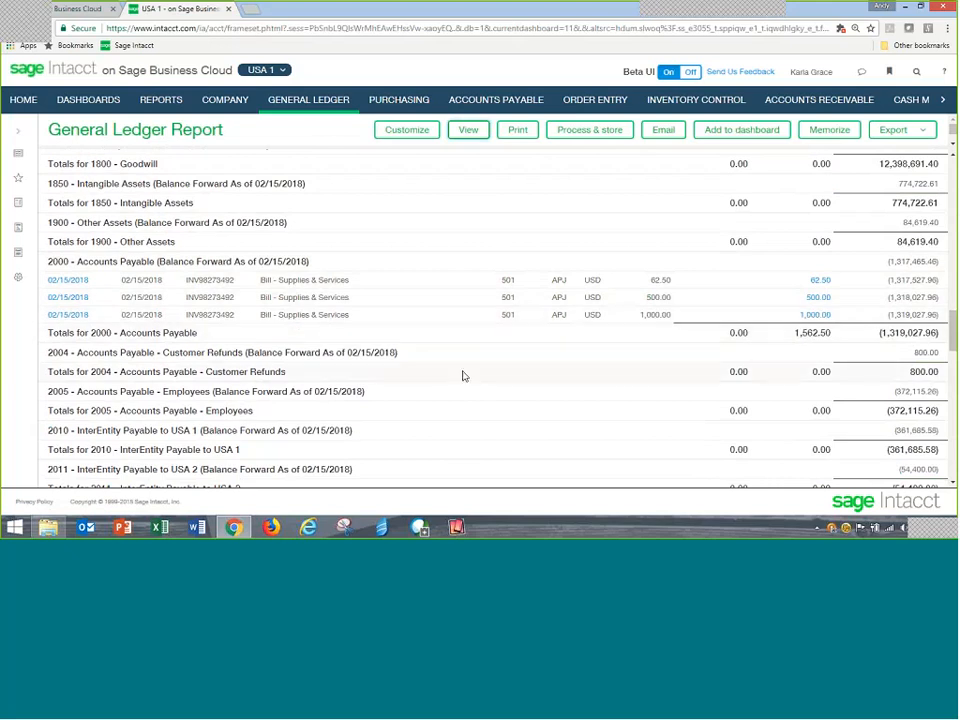
scroll(463, 376, down, 8)
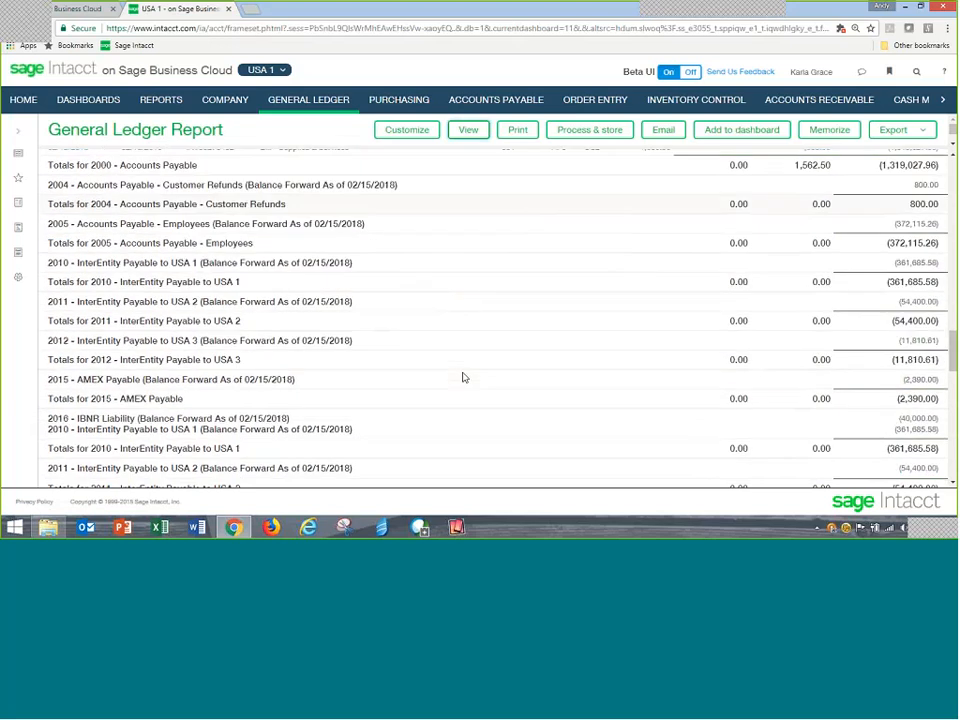
scroll(463, 377, down, 6)
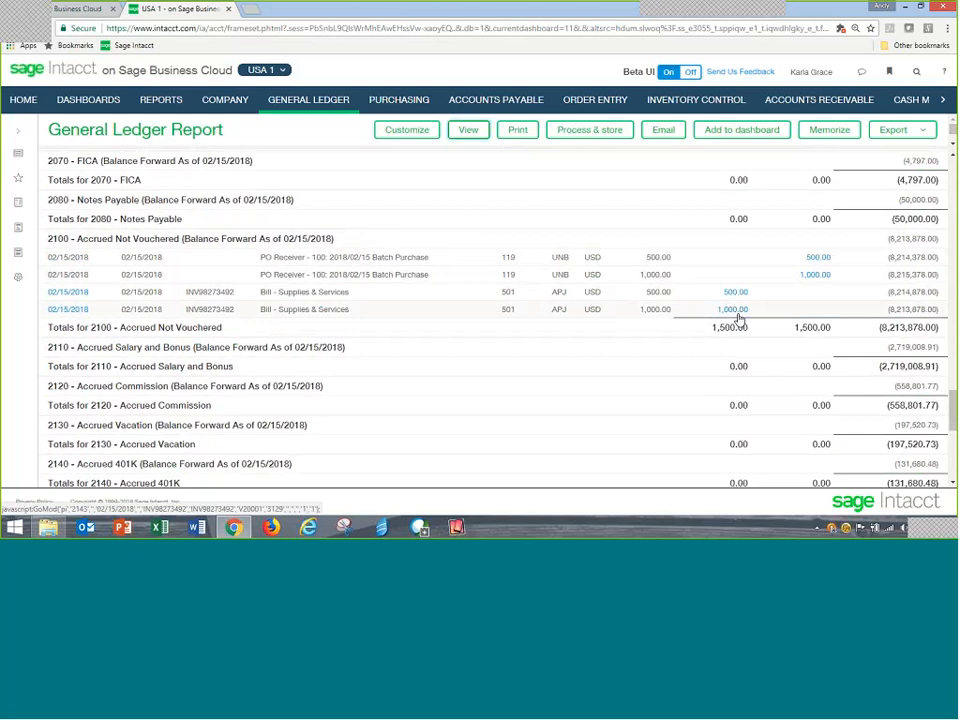
scroll(480, 369, down, 2)
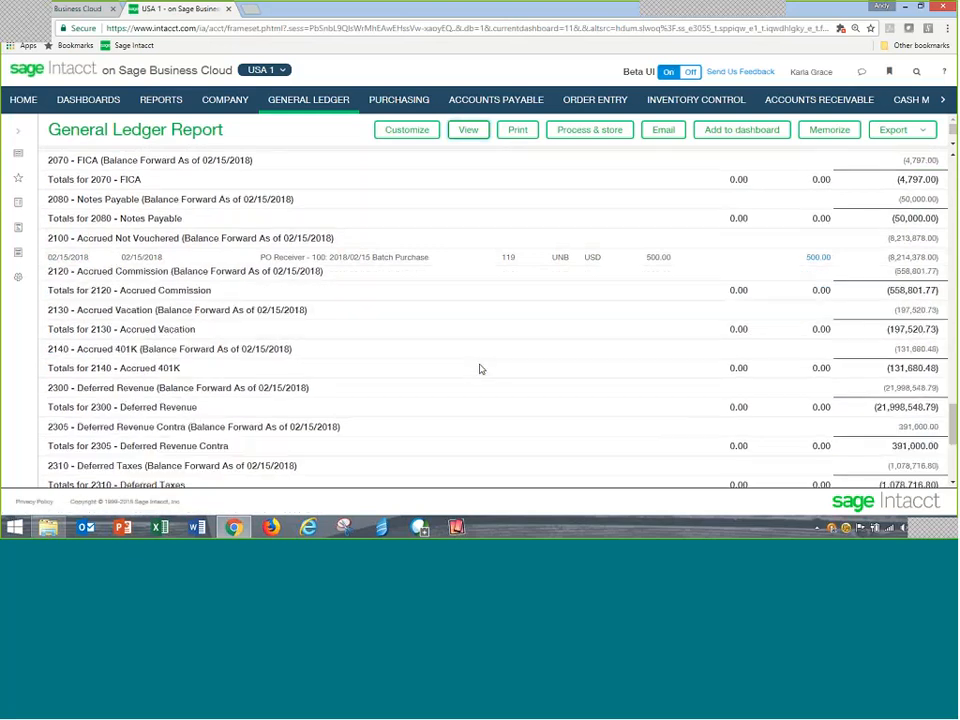
scroll(480, 369, down, 6)
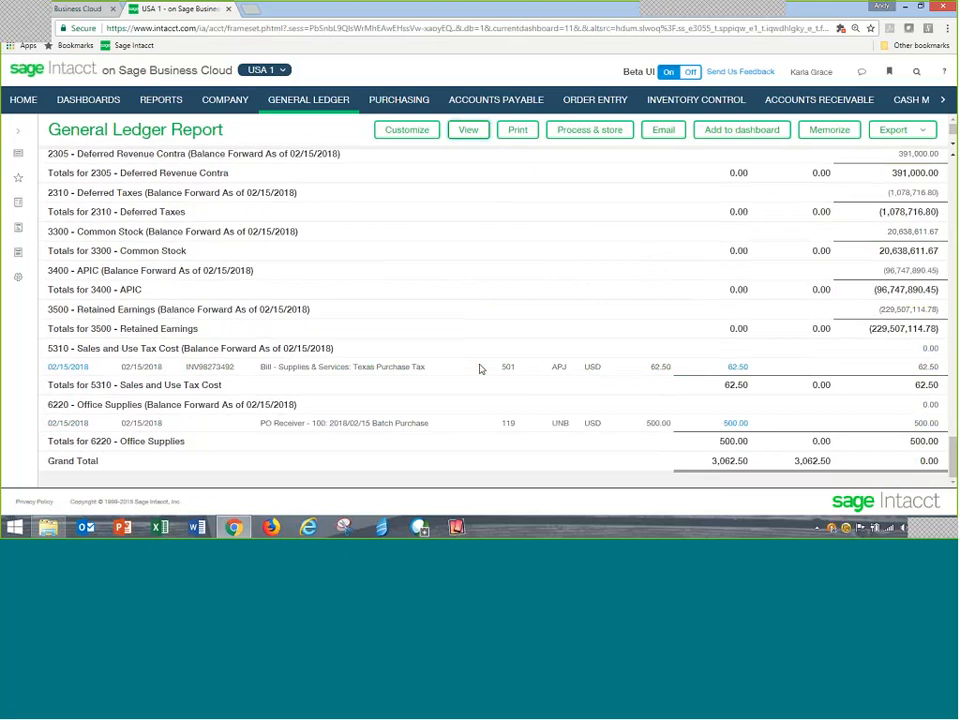
click(738, 371)
click(734, 424)
Step: Leave the General Ledger report and open the Purchasing overview with its tasks and reports
click(396, 100)
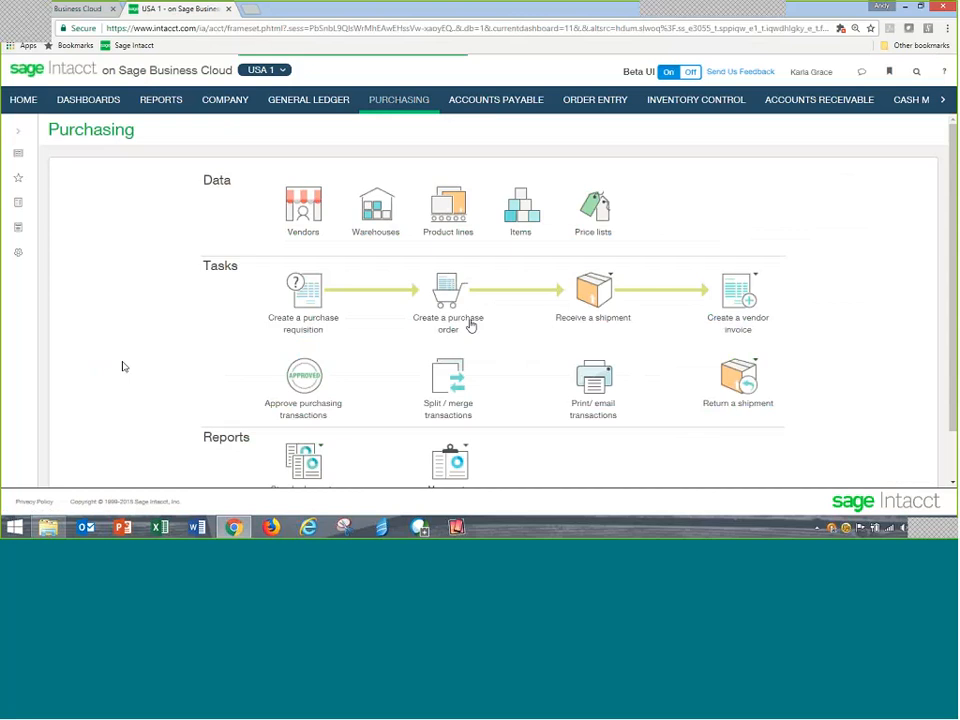
scroll(122, 364, down, 2)
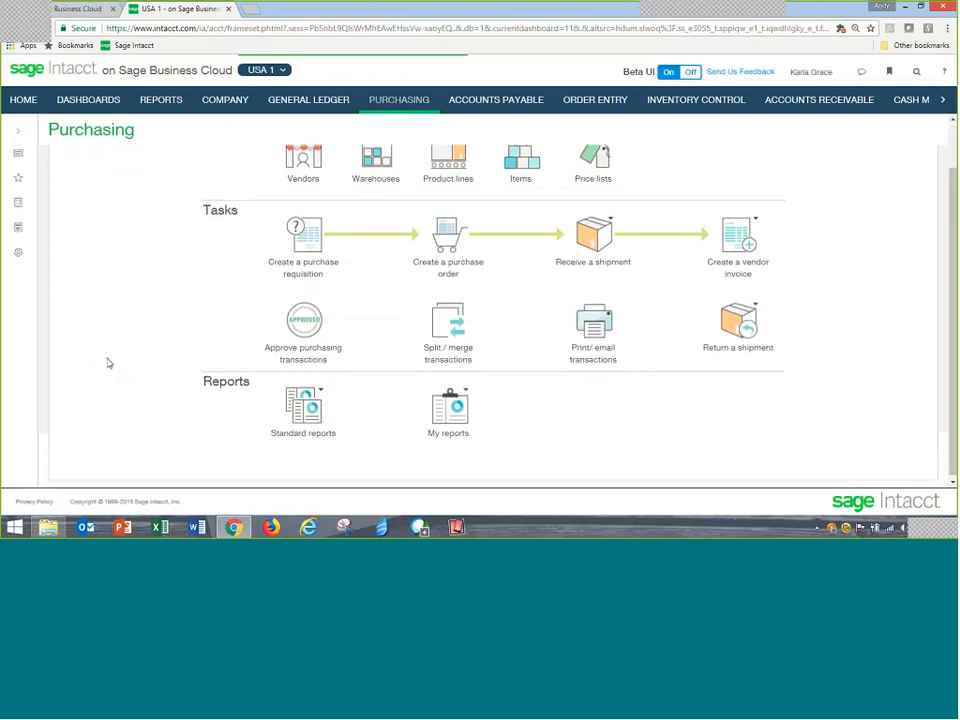